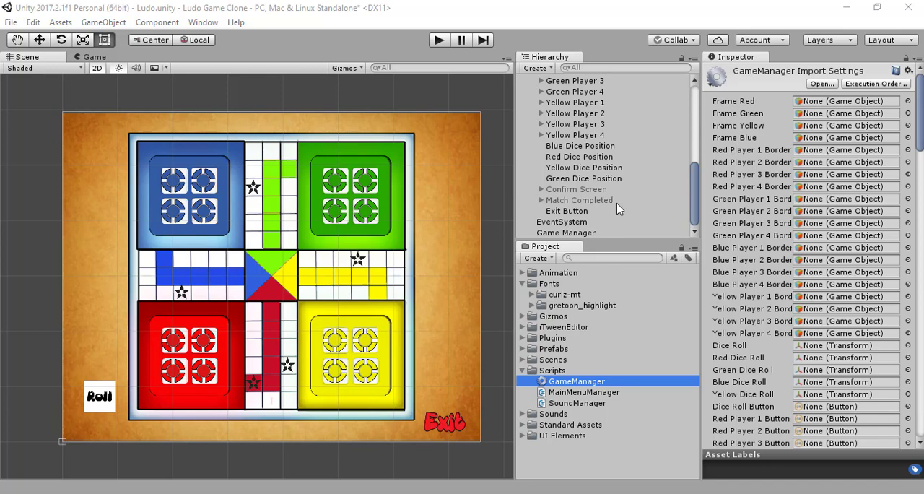
- Collapse the Dice Roll Button's children in the hierarchy and select the Game Manager object
{"action": "scroll", "coordinate": [618, 210], "scroll_direction": "up", "scroll_amount": 10}
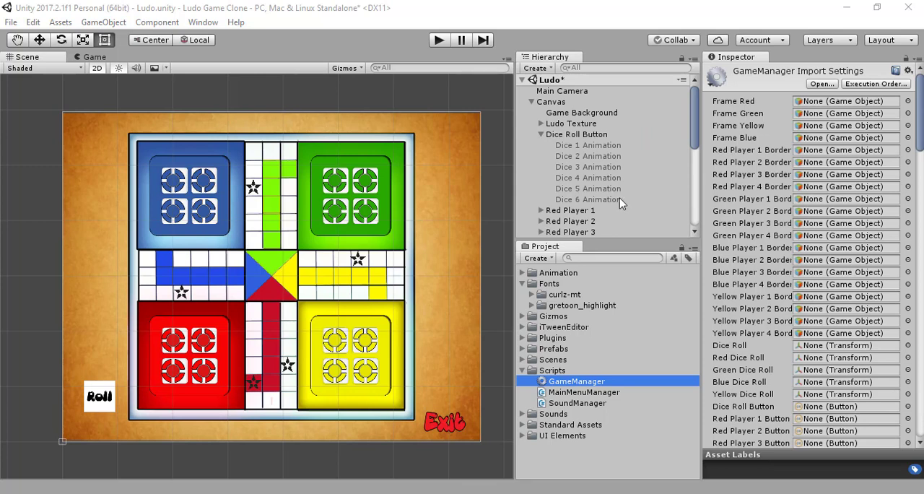
{"action": "left_click", "coordinate": [541, 135]}
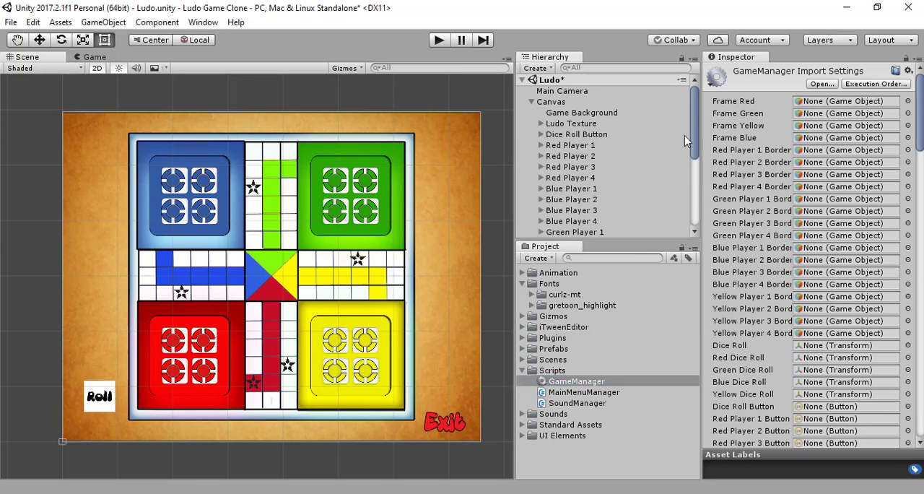
{"action": "scroll", "coordinate": [570, 202], "scroll_direction": "down", "scroll_amount": 5}
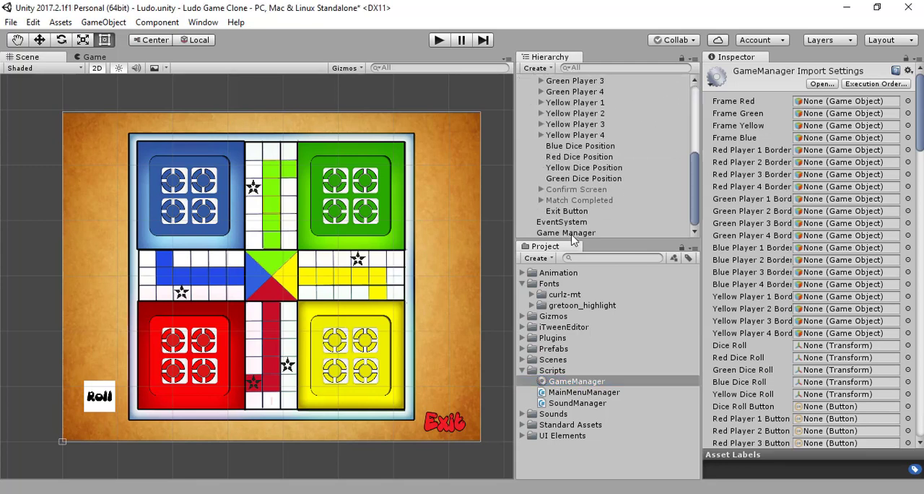
{"action": "left_click", "coordinate": [572, 235]}
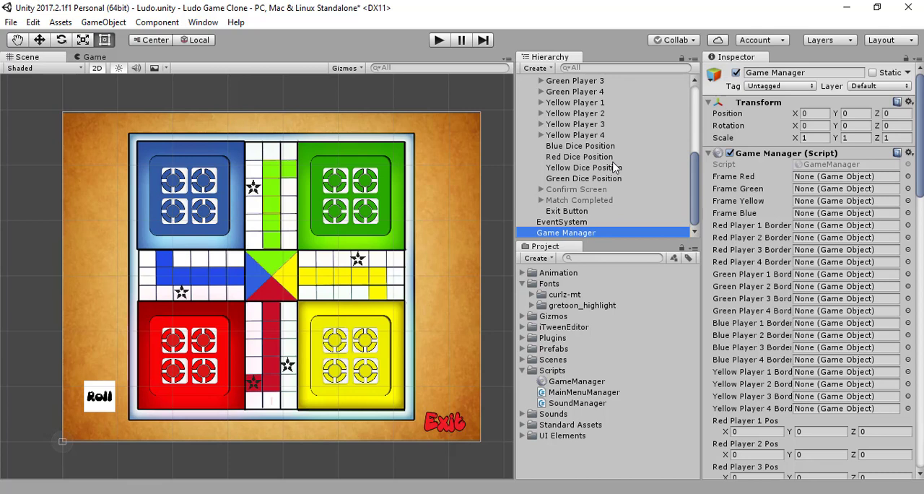
- Assign RedFrame, GreenFrame, YellowFrame and BlueFrame from Ludo Texture to the Game Manager script's matching Frame Red, Green, Yellow and Blue references
{"action": "scroll", "coordinate": [614, 163], "scroll_direction": "up", "scroll_amount": 8}
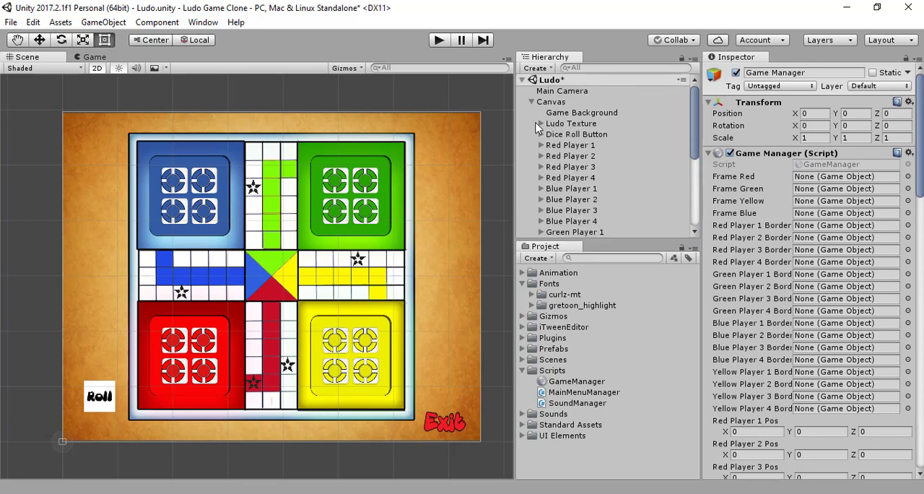
{"action": "left_click", "coordinate": [541, 123]}
{"action": "scroll", "coordinate": [563, 148], "scroll_direction": "down", "scroll_amount": 10}
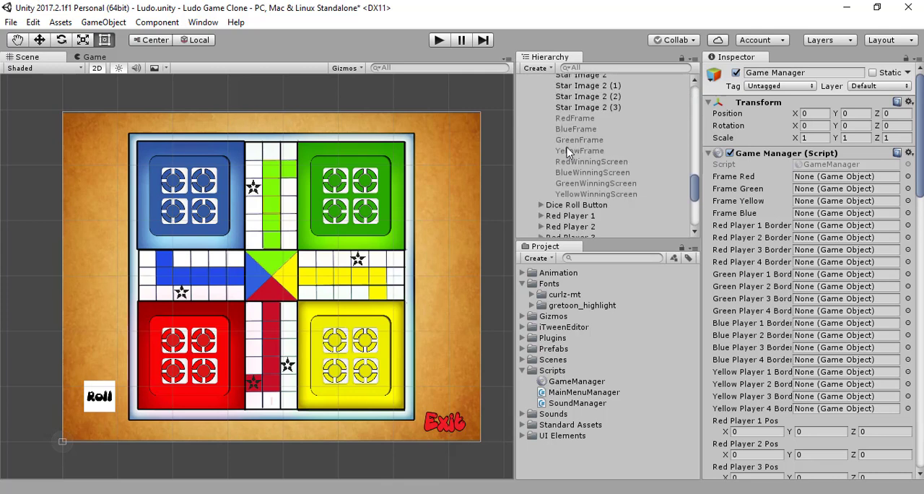
{"action": "left_click_drag", "start_coordinate": [588, 118], "coordinate": [813, 182]}
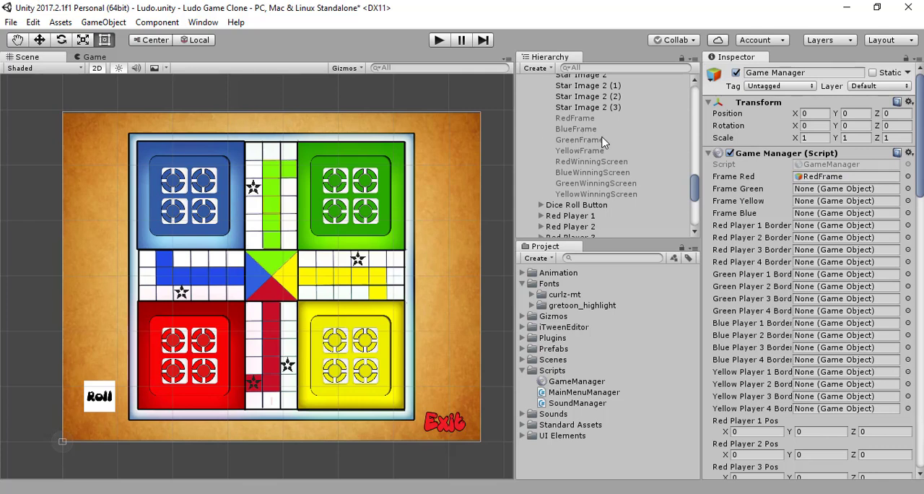
{"action": "left_click_drag", "start_coordinate": [598, 142], "coordinate": [824, 195]}
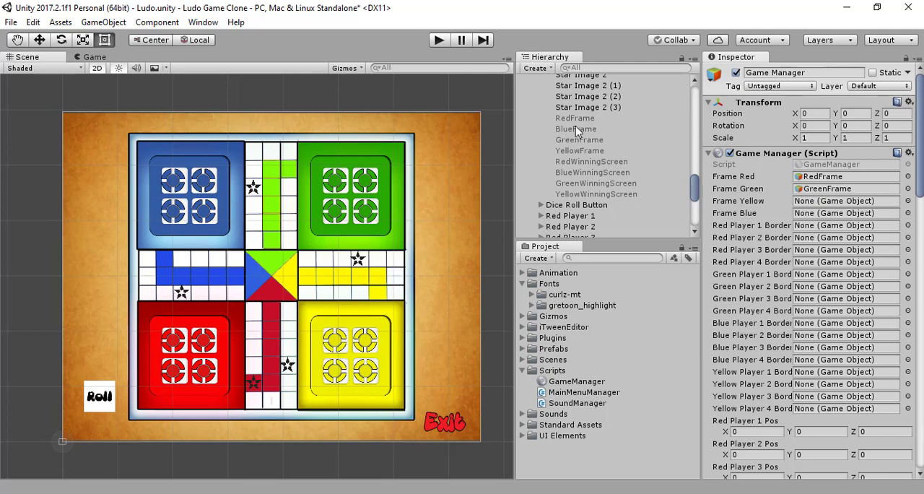
{"action": "left_click_drag", "start_coordinate": [577, 156], "coordinate": [800, 200]}
{"action": "left_click_drag", "start_coordinate": [596, 134], "coordinate": [818, 211]}
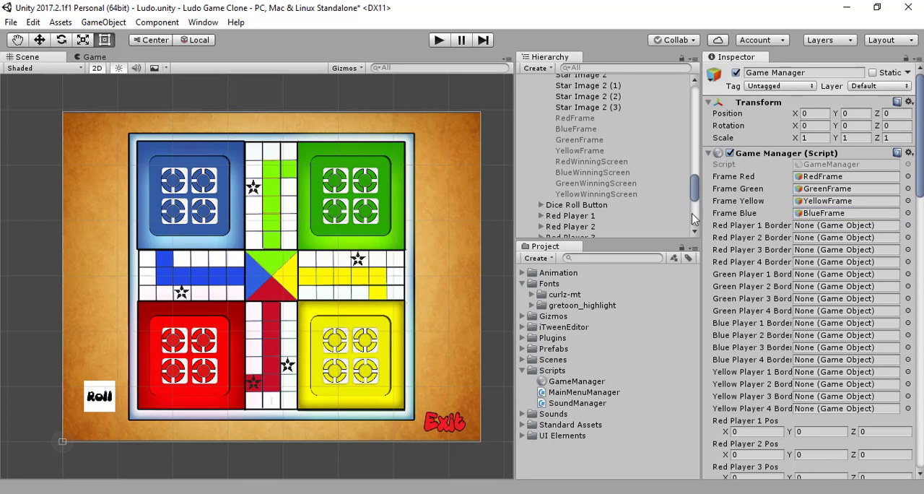
- Assign the Colorful Border children of Red Players 1 to 4 to the Game Manager's matching Red Player border references
{"action": "scroll", "coordinate": [528, 144], "scroll_direction": "up", "scroll_amount": 20}
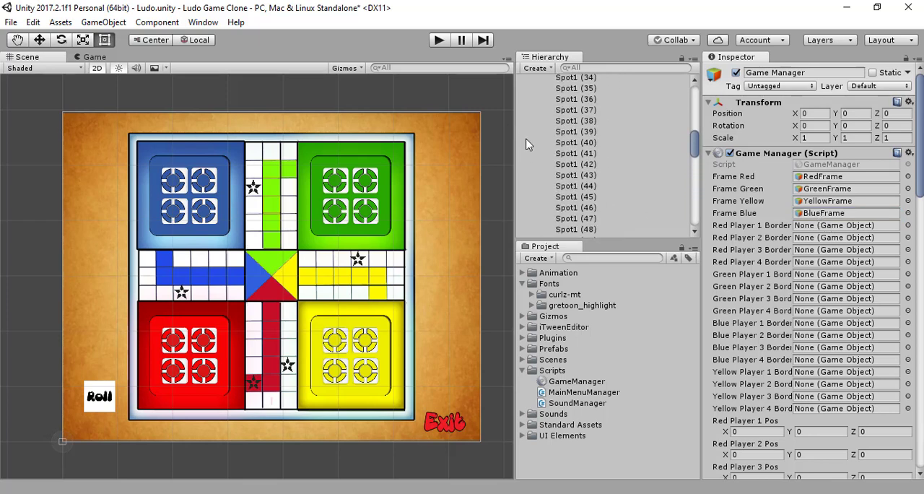
{"action": "left_click", "coordinate": [541, 123]}
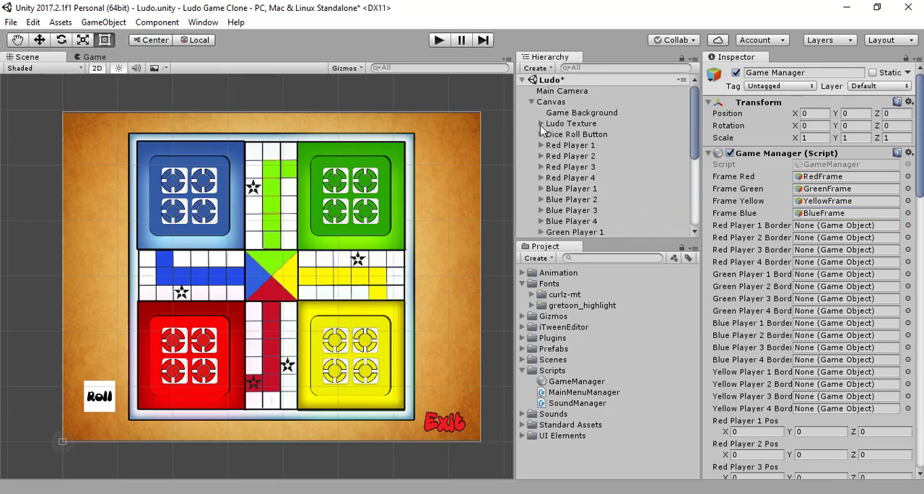
{"action": "left_click", "coordinate": [541, 145]}
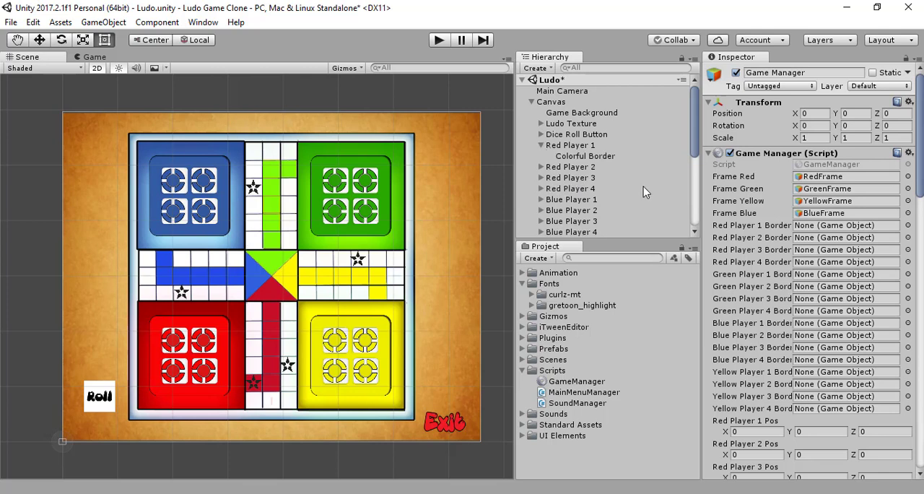
{"action": "left_click_drag", "start_coordinate": [608, 156], "coordinate": [843, 229]}
{"action": "left_click", "coordinate": [541, 167]}
{"action": "left_click", "coordinate": [562, 178]}
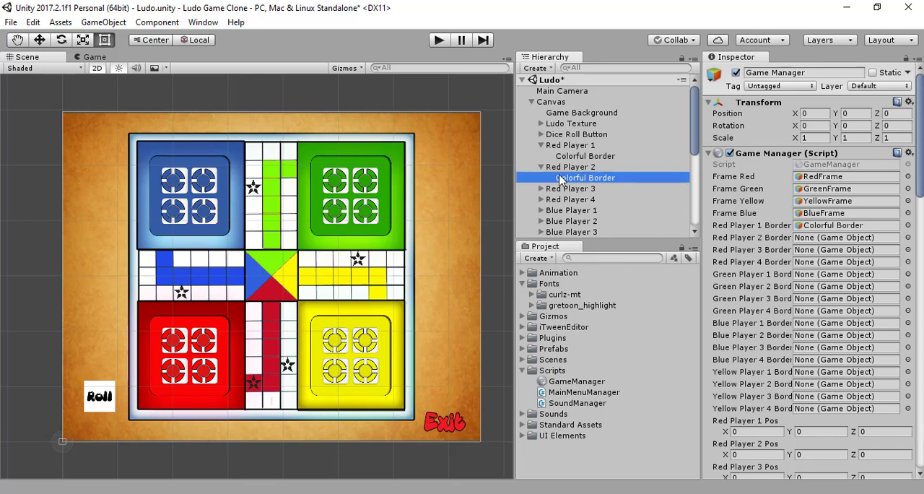
{"action": "left_click_drag", "start_coordinate": [562, 177], "coordinate": [847, 238]}
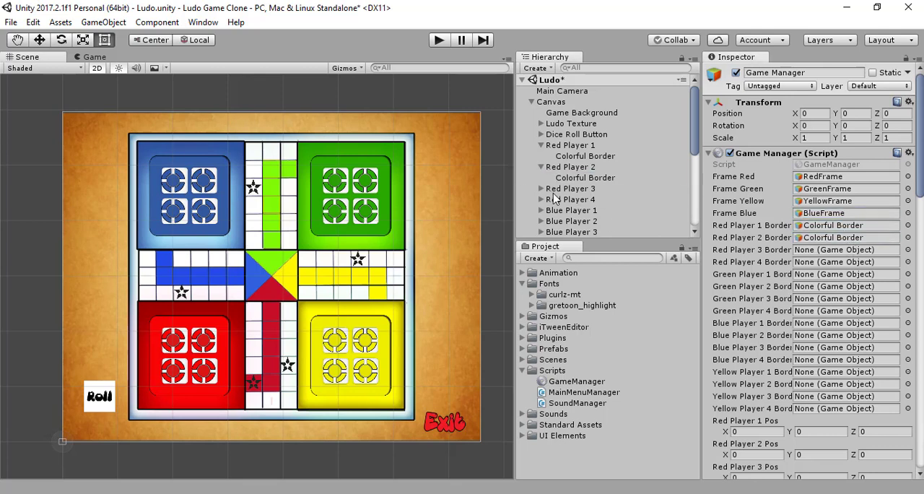
{"action": "left_click", "coordinate": [541, 189]}
{"action": "left_click_drag", "start_coordinate": [585, 199], "coordinate": [827, 253]}
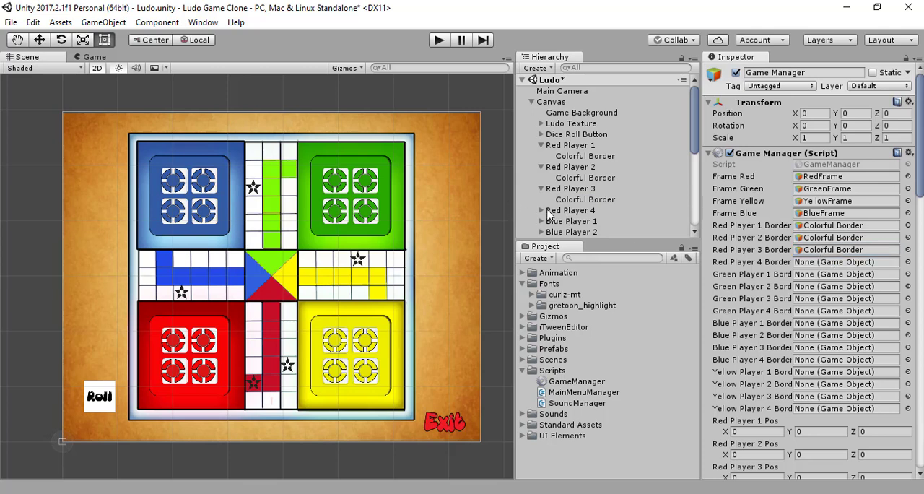
{"action": "left_click", "coordinate": [541, 210]}
{"action": "left_click", "coordinate": [567, 222]}
{"action": "left_click_drag", "start_coordinate": [566, 226], "coordinate": [809, 262]}
- Collapse Red Player 2, 3 and 4 in the hierarchy and expand Blue Player 1
{"action": "scroll", "coordinate": [549, 173], "scroll_direction": "down", "scroll_amount": 3}
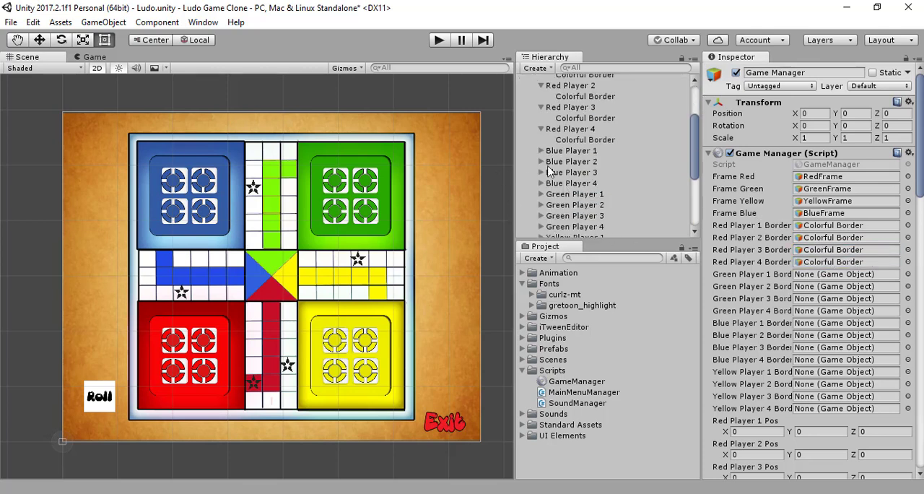
{"action": "left_click", "coordinate": [541, 128]}
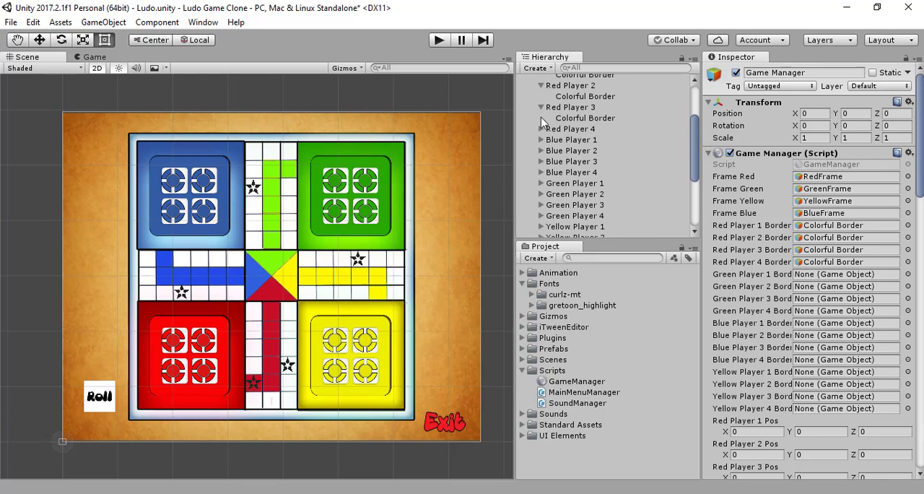
{"action": "left_click", "coordinate": [541, 108]}
{"action": "left_click", "coordinate": [541, 86]}
{"action": "scroll", "coordinate": [545, 108], "scroll_direction": "up", "scroll_amount": 1}
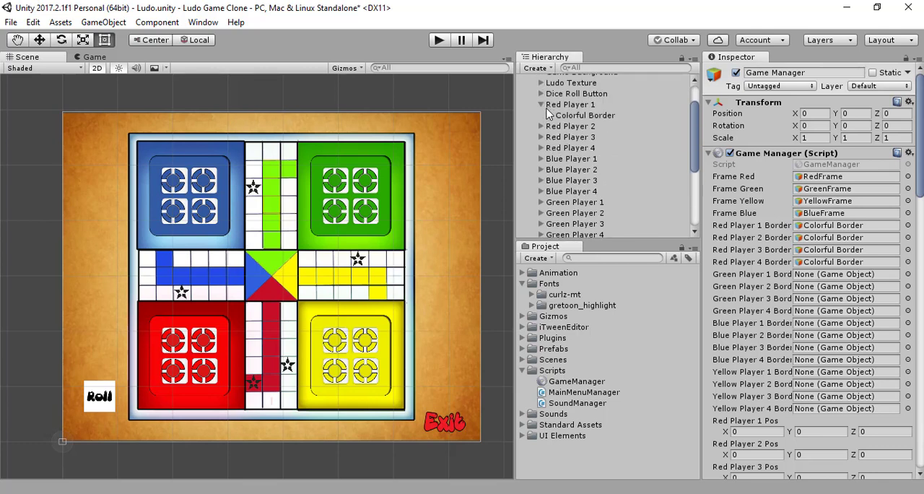
{"action": "left_click", "coordinate": [541, 160]}
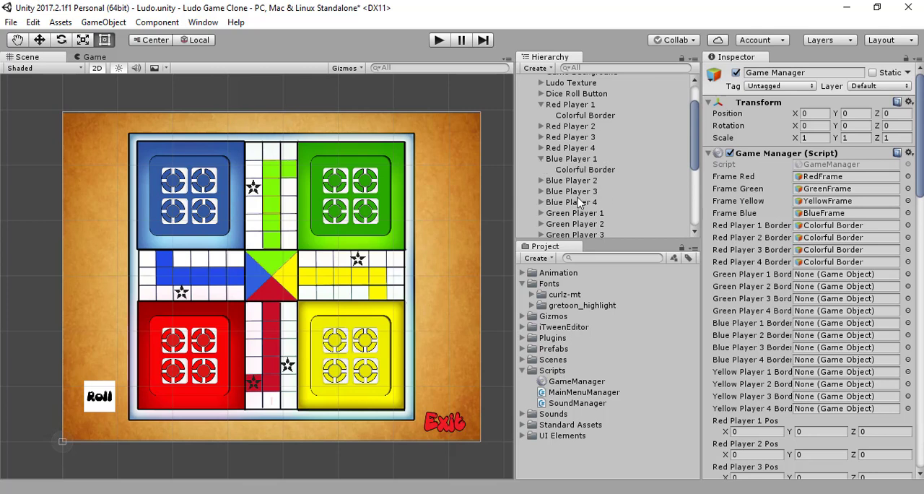
- Assign the Colorful Border children of Green Players 1 to 4 to the Game Manager's matching Green Player border references
{"action": "scroll", "coordinate": [544, 172], "scroll_direction": "down", "scroll_amount": 3}
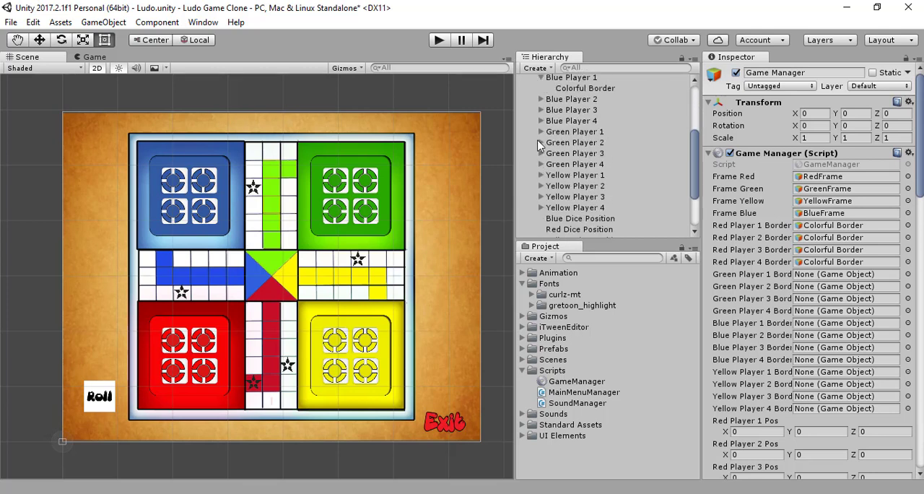
{"action": "left_click", "coordinate": [541, 131]}
{"action": "left_click_drag", "start_coordinate": [585, 142], "coordinate": [828, 280]}
{"action": "left_click_drag", "start_coordinate": [585, 142], "coordinate": [830, 274]}
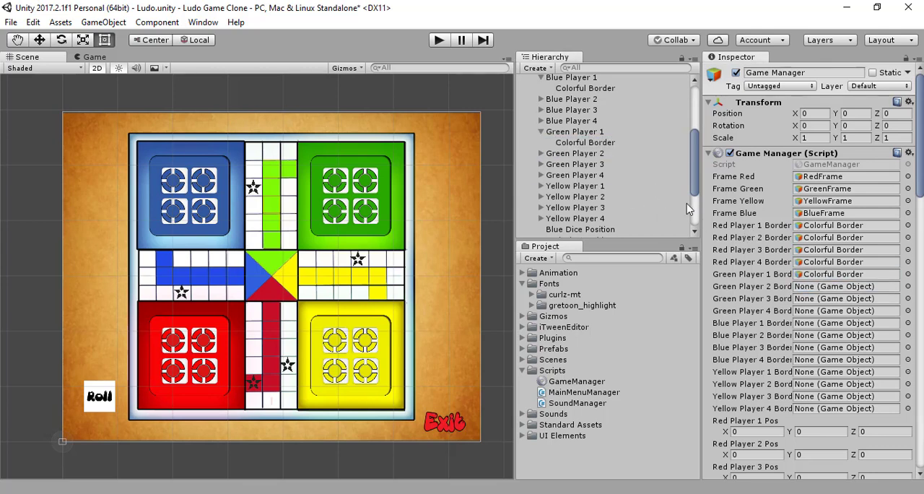
{"action": "left_click", "coordinate": [541, 153]}
{"action": "left_click_drag", "start_coordinate": [567, 164], "coordinate": [817, 287]}
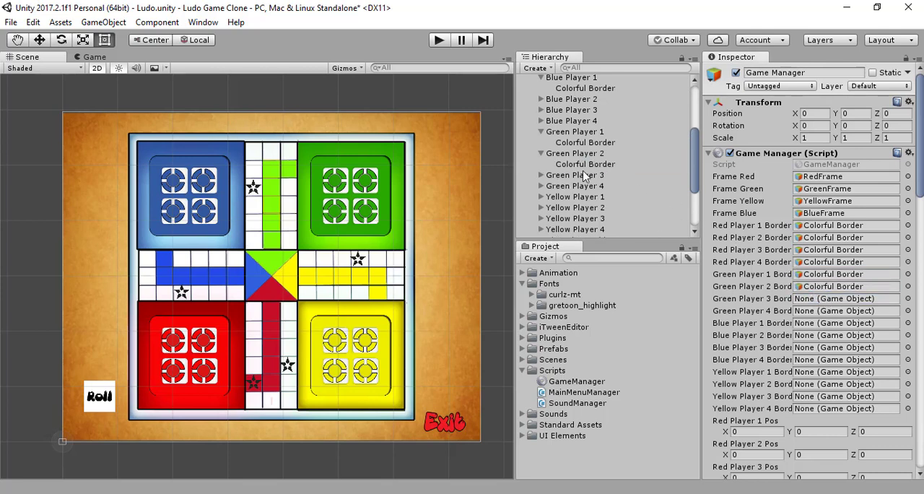
{"action": "left_click", "coordinate": [541, 175]}
{"action": "left_click_drag", "start_coordinate": [585, 186], "coordinate": [816, 303]}
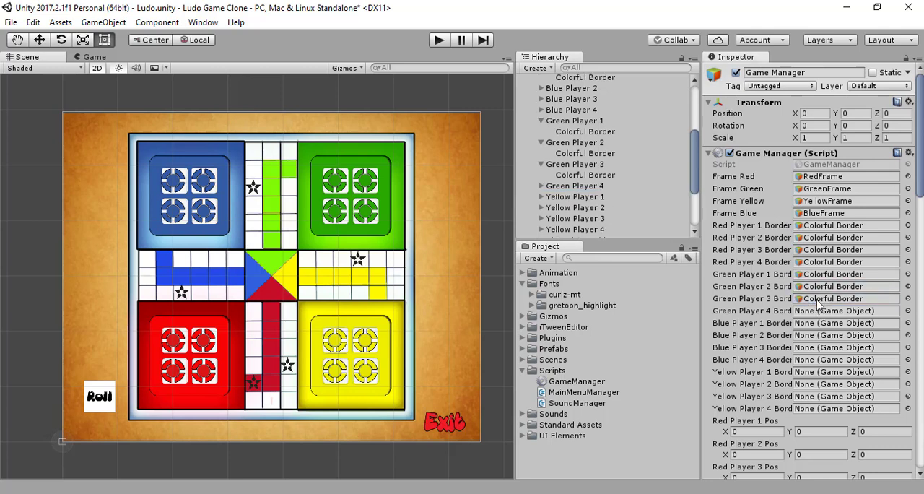
{"action": "left_click", "coordinate": [541, 186]}
{"action": "left_click_drag", "start_coordinate": [585, 196], "coordinate": [816, 313]}
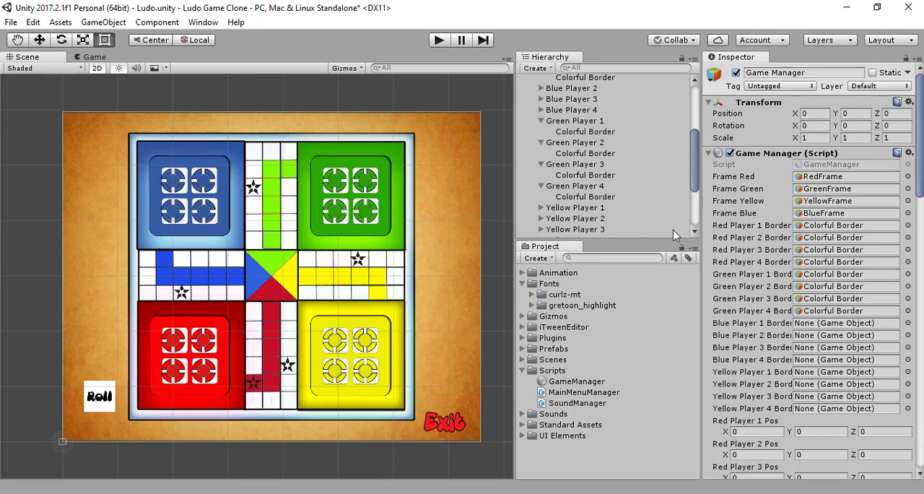
- Assign the Colorful Border children of Blue Players 1 to 4 to the Game Manager's matching Blue Player border references
{"action": "scroll", "coordinate": [673, 229], "scroll_direction": "down", "scroll_amount": 3}
{"action": "scroll", "coordinate": [650, 202], "scroll_direction": "up", "scroll_amount": 3}
{"action": "scroll", "coordinate": [621, 188], "scroll_direction": "down", "scroll_amount": 3}
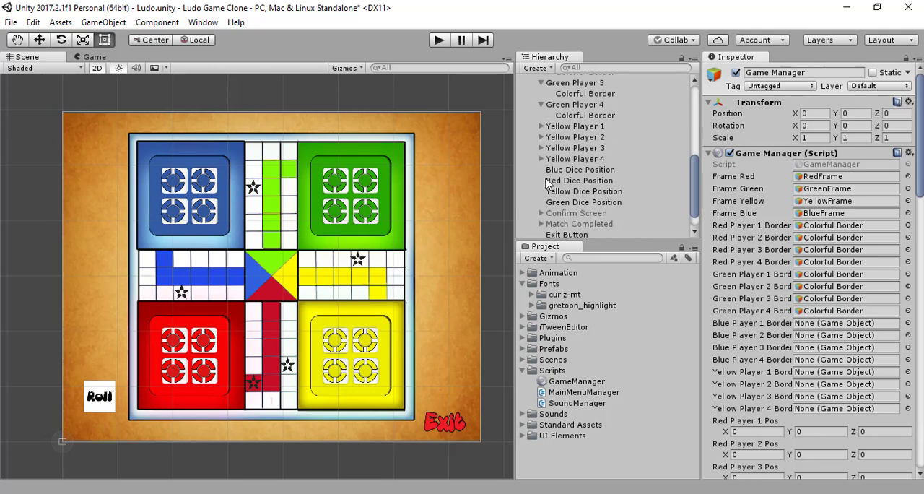
{"action": "scroll", "coordinate": [546, 181], "scroll_direction": "up", "scroll_amount": 4}
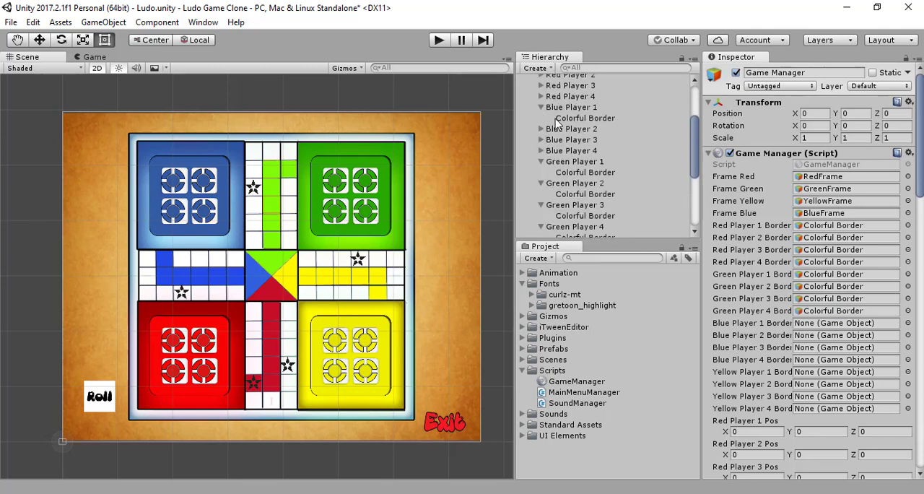
{"action": "left_click_drag", "start_coordinate": [558, 123], "coordinate": [813, 323]}
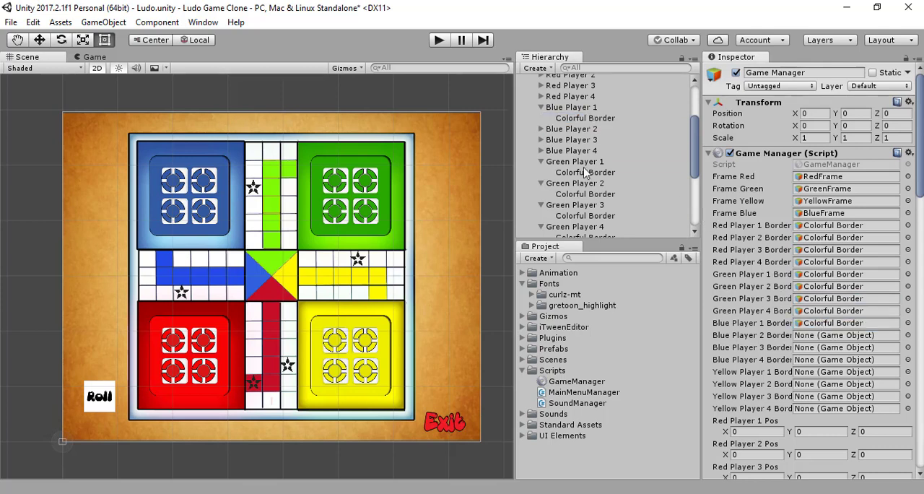
{"action": "left_click", "coordinate": [541, 128]}
{"action": "left_click_drag", "start_coordinate": [582, 139], "coordinate": [832, 338]}
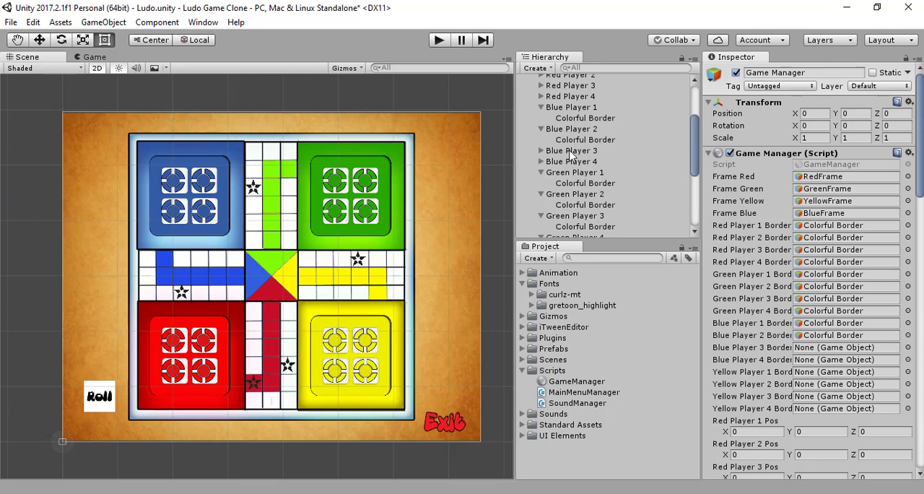
{"action": "left_click", "coordinate": [541, 150]}
{"action": "left_click_drag", "start_coordinate": [585, 161], "coordinate": [822, 349]}
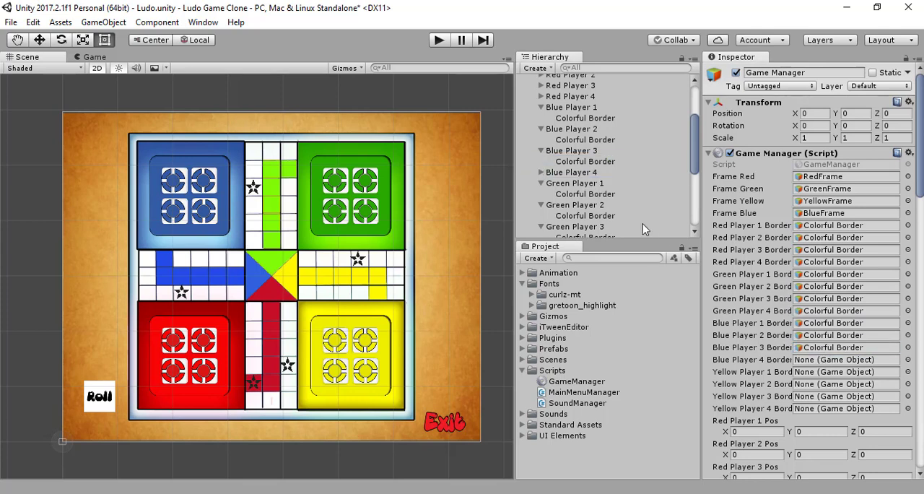
{"action": "left_click", "coordinate": [541, 172]}
{"action": "left_click_drag", "start_coordinate": [585, 182], "coordinate": [814, 365]}
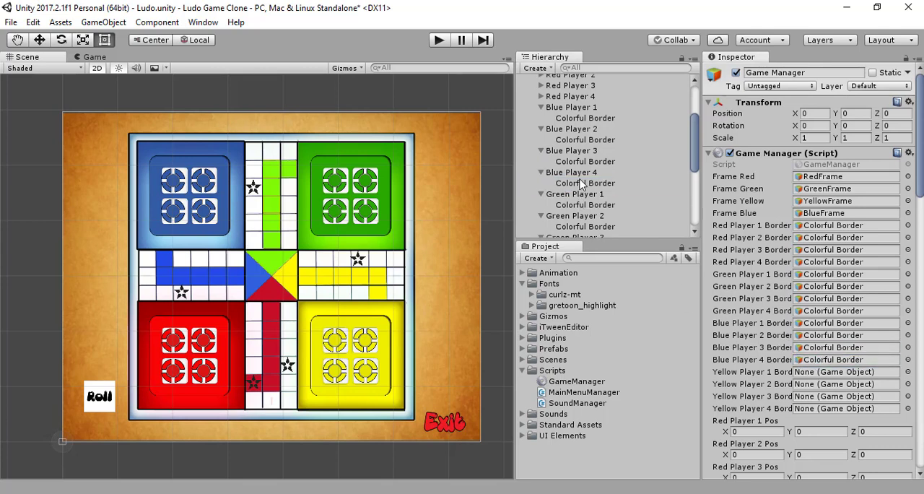
- Assign the Colorful Border children of Yellow Players 1 and 2 to the Game Manager's matching Yellow Player border references
{"action": "scroll", "coordinate": [579, 186], "scroll_direction": "down", "scroll_amount": 5}
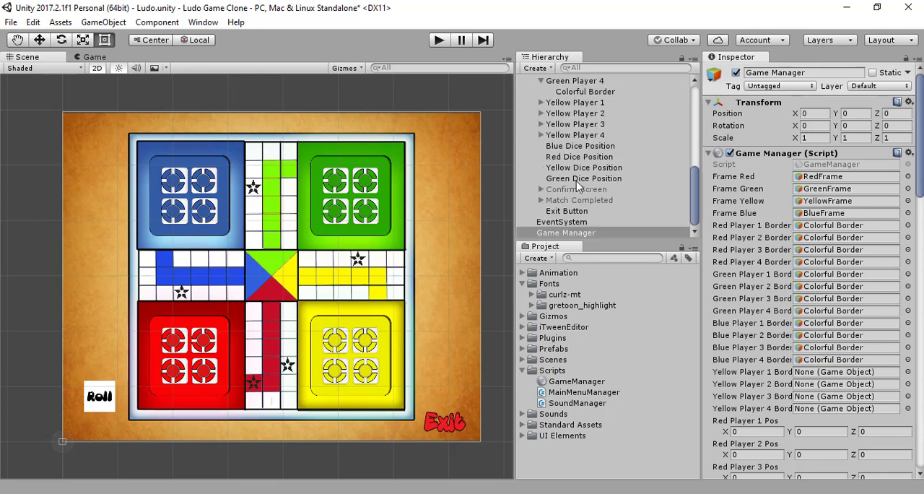
{"action": "left_click", "coordinate": [541, 102]}
{"action": "left_click_drag", "start_coordinate": [585, 114], "coordinate": [836, 371]}
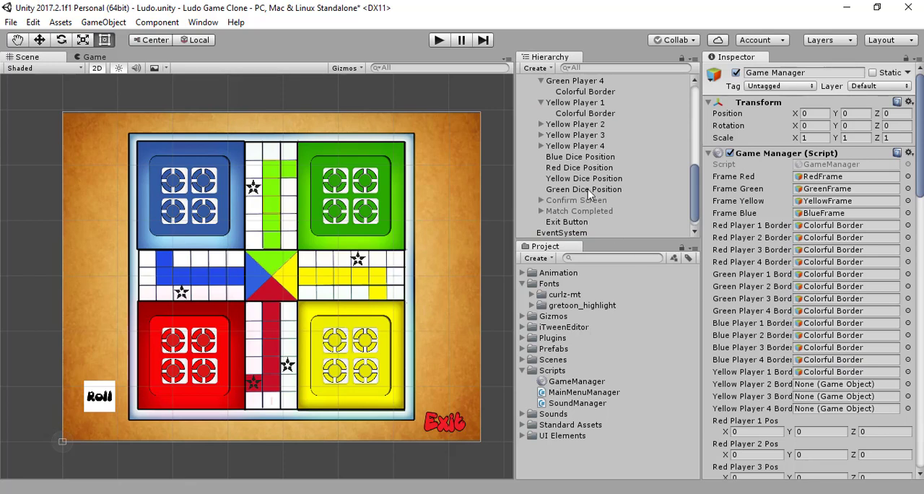
{"action": "left_click", "coordinate": [541, 124]}
{"action": "left_click_drag", "start_coordinate": [585, 135], "coordinate": [830, 385]}
- Assign the Colorful Border children of Yellow Players 3 and 4 to the Game Manager's matching Yellow Player border references
{"action": "left_click", "coordinate": [547, 148]}
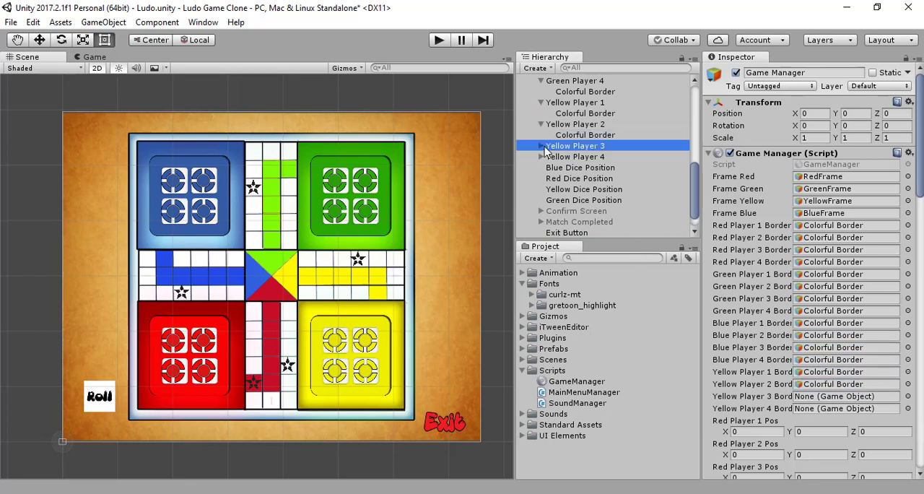
{"action": "left_click", "coordinate": [542, 146]}
{"action": "scroll", "coordinate": [610, 200], "scroll_direction": "down", "scroll_amount": 1}
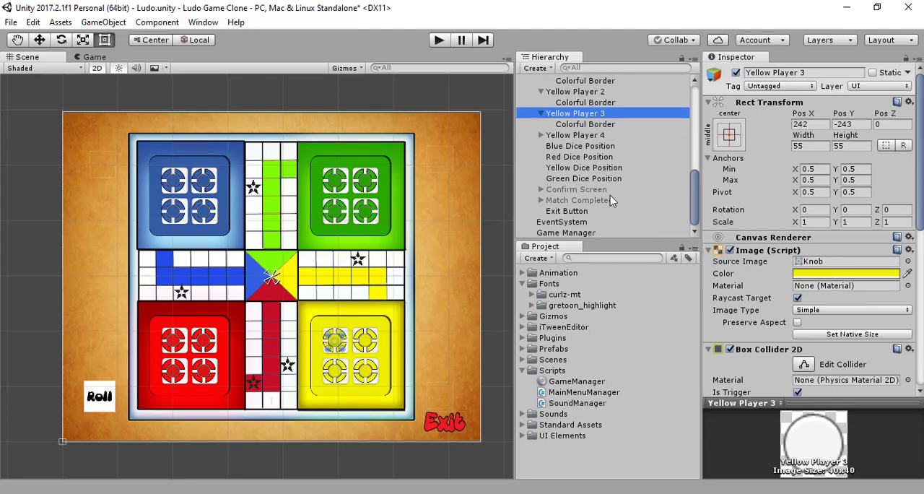
{"action": "left_click", "coordinate": [589, 232]}
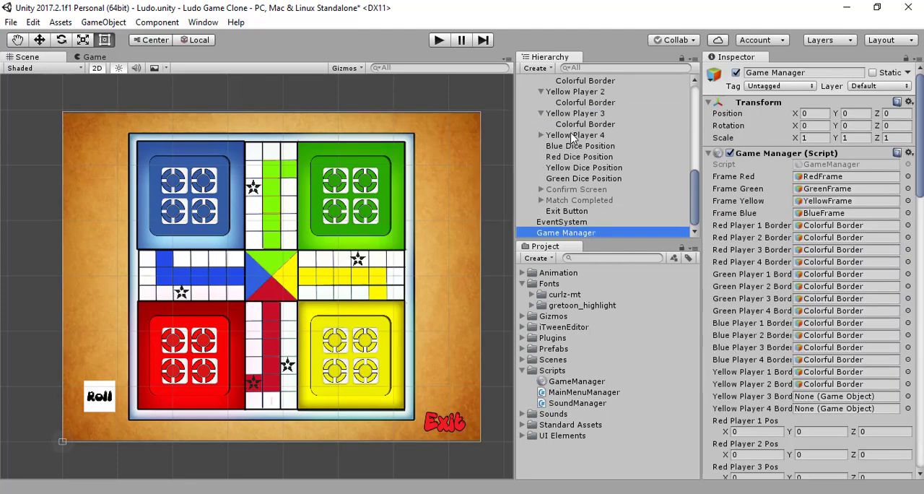
{"action": "left_click_drag", "start_coordinate": [563, 125], "coordinate": [861, 396]}
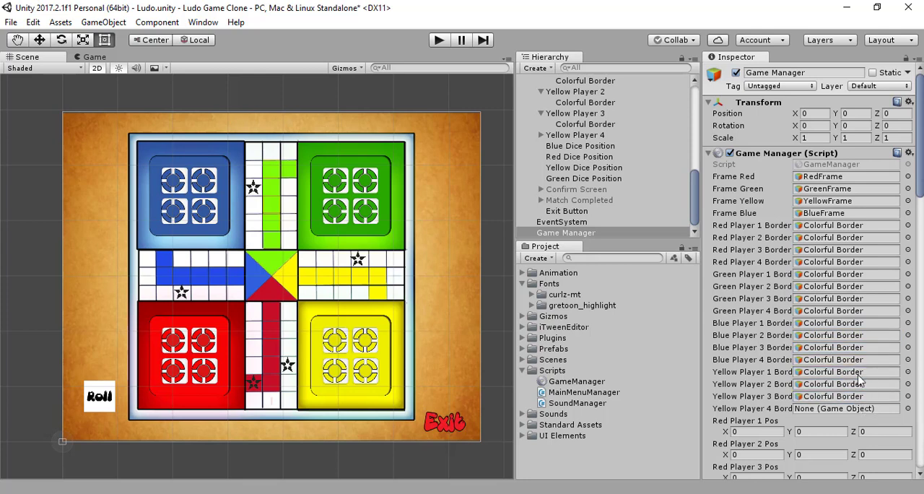
{"action": "left_click", "coordinate": [541, 135]}
{"action": "left_click", "coordinate": [565, 147]}
{"action": "left_click_drag", "start_coordinate": [566, 152], "coordinate": [820, 412]}
- Assign the Dice Roll Button object to the Game Manager's Dice Roll transform reference
{"action": "scroll", "coordinate": [799, 347], "scroll_direction": "down", "scroll_amount": 5}
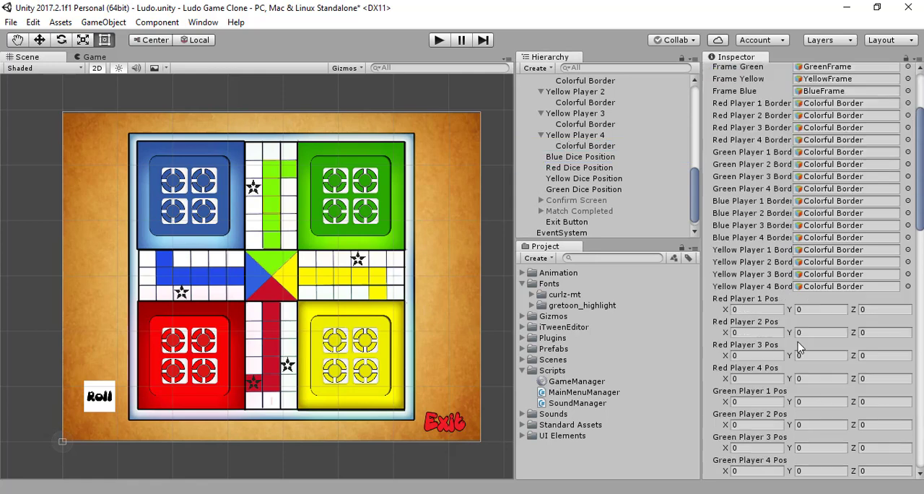
{"action": "scroll", "coordinate": [799, 347], "scroll_direction": "down", "scroll_amount": 5}
{"action": "scroll", "coordinate": [800, 343], "scroll_direction": "down", "scroll_amount": 5}
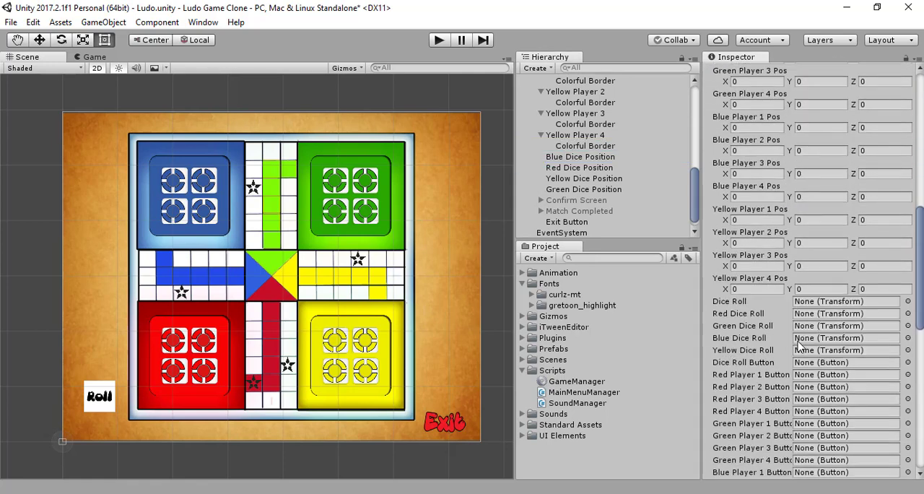
{"action": "scroll", "coordinate": [799, 345], "scroll_direction": "down", "scroll_amount": 4}
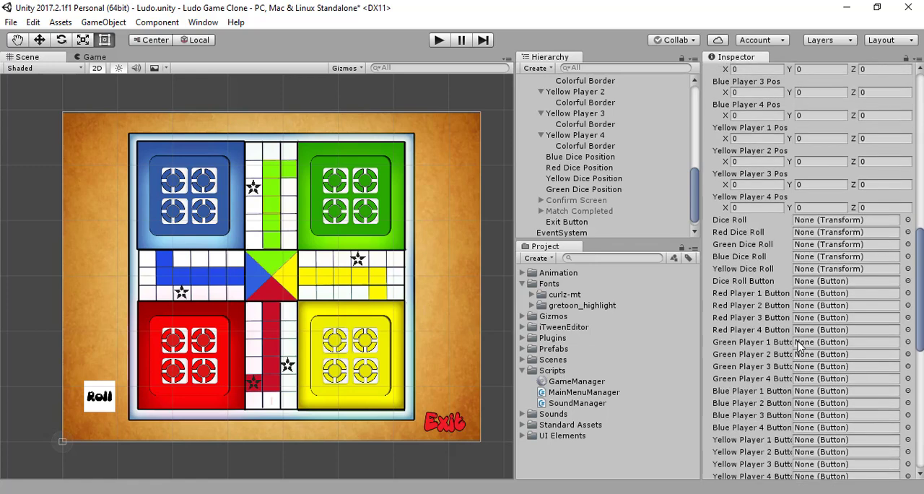
{"action": "scroll", "coordinate": [583, 189], "scroll_direction": "up", "scroll_amount": 10}
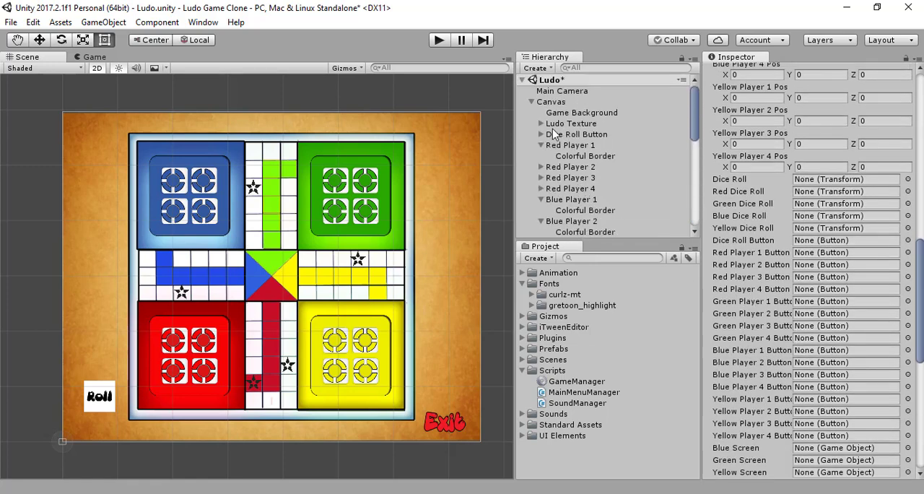
{"action": "left_click", "coordinate": [569, 135]}
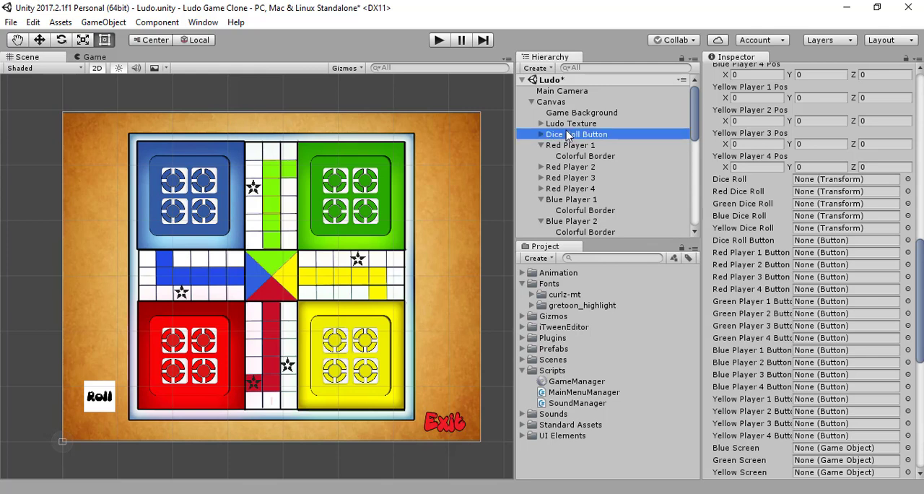
{"action": "left_click_drag", "start_coordinate": [567, 136], "coordinate": [812, 182]}
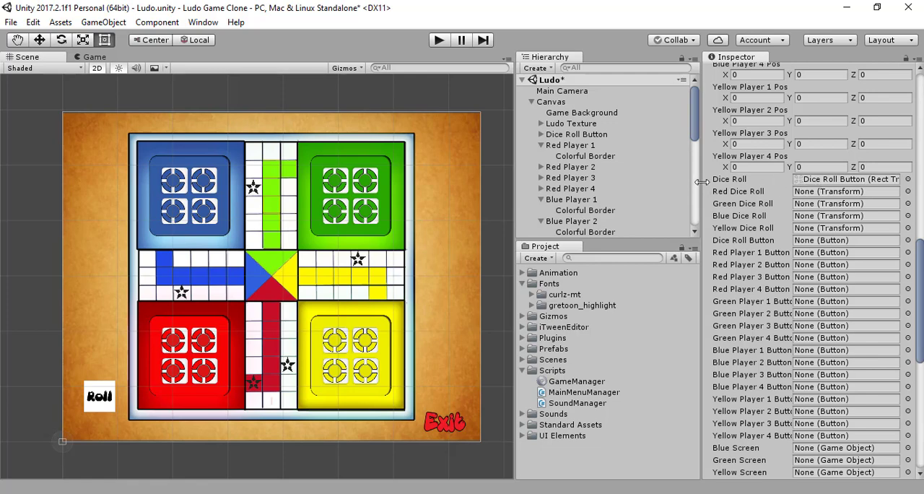
- Resize the editor layout to give the Scene view more width beside the Hierarchy and Inspector
{"action": "left_click_drag", "start_coordinate": [702, 184], "coordinate": [673, 191]}
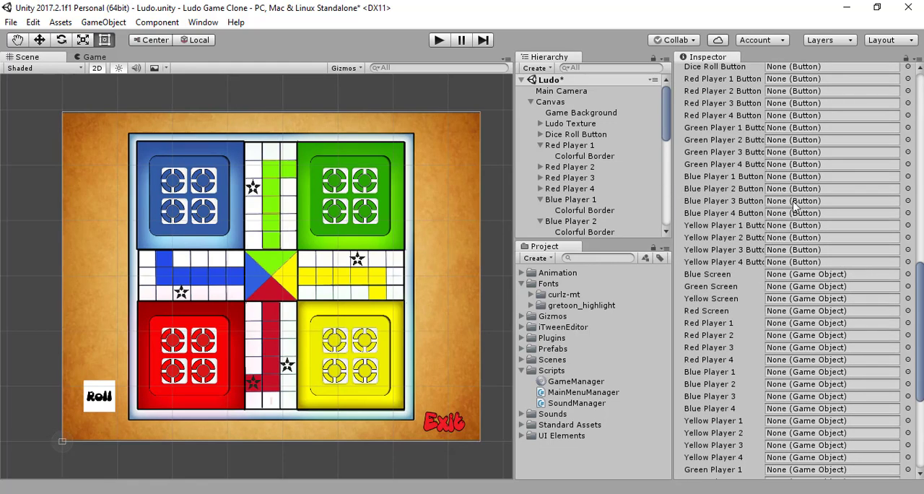
{"action": "scroll", "coordinate": [794, 206], "scroll_direction": "up", "scroll_amount": 6}
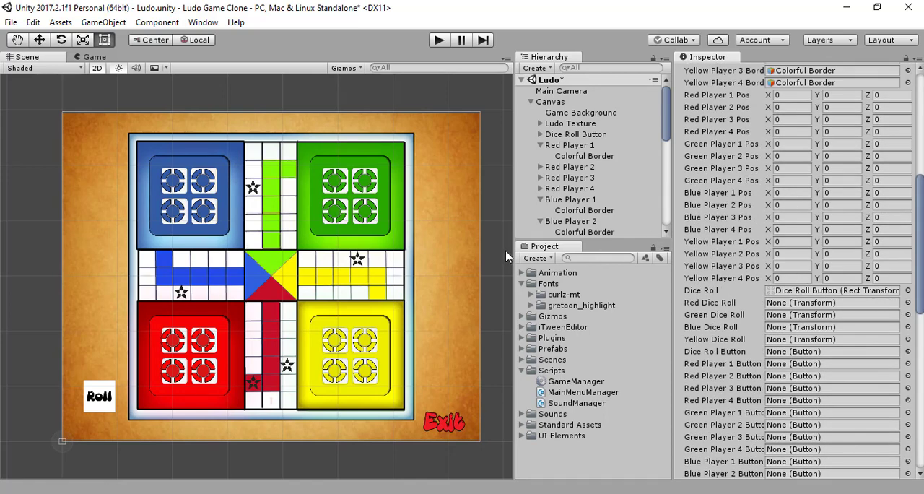
{"action": "left_click_drag", "start_coordinate": [515, 245], "coordinate": [580, 245]}
{"action": "scroll", "coordinate": [921, 287], "scroll_direction": "down", "scroll_amount": 5}
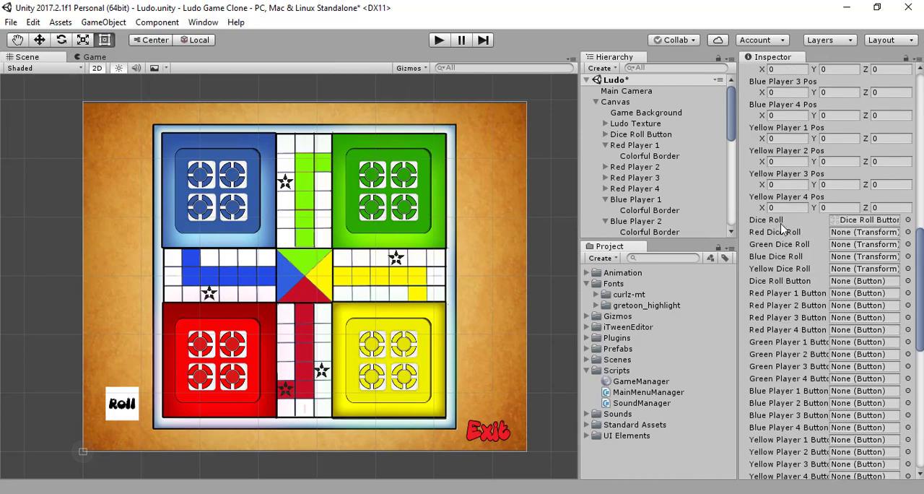
- Examine the Red and Blue Dice Position objects, trying out the alpha of the blue one's image color
{"action": "scroll", "coordinate": [657, 180], "scroll_direction": "down", "scroll_amount": 8}
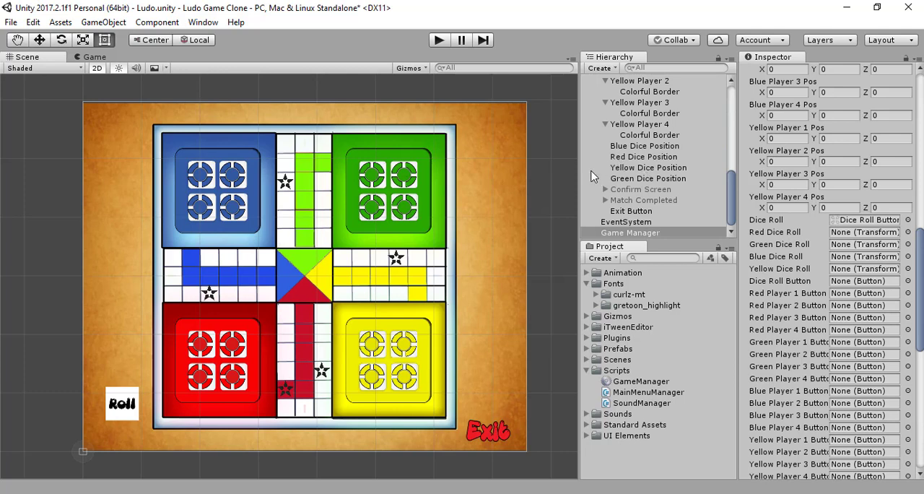
{"action": "left_click", "coordinate": [643, 159]}
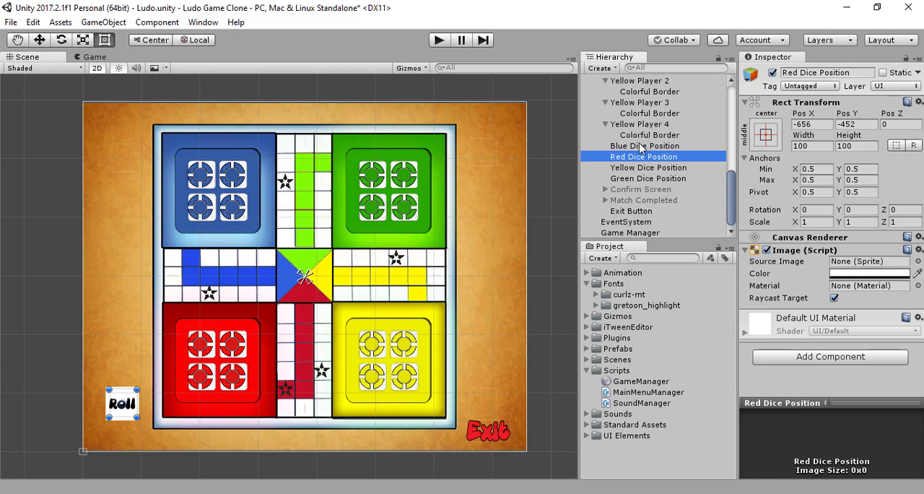
{"action": "left_click", "coordinate": [640, 148]}
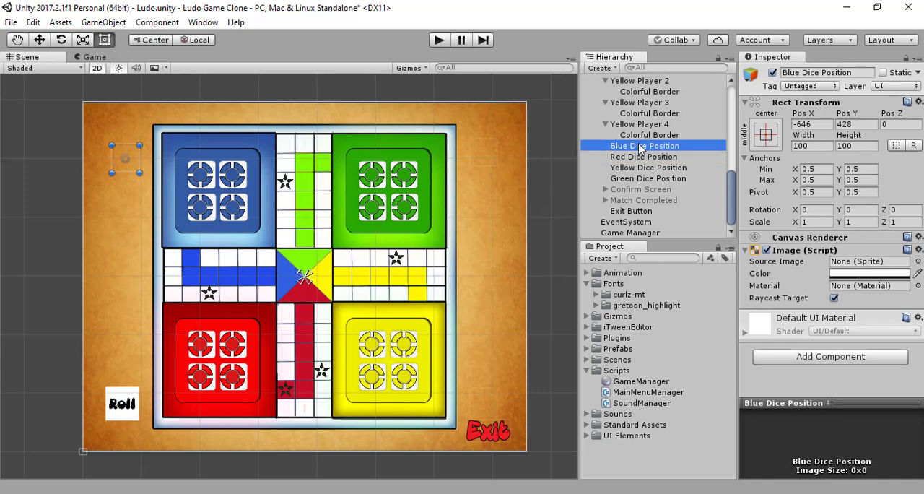
{"action": "left_click", "coordinate": [845, 274]}
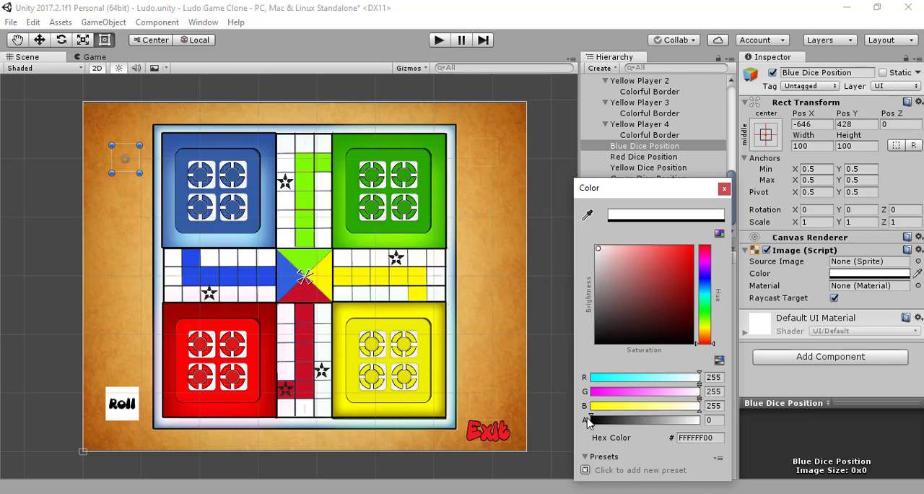
{"action": "left_click_drag", "start_coordinate": [599, 423], "coordinate": [550, 404]}
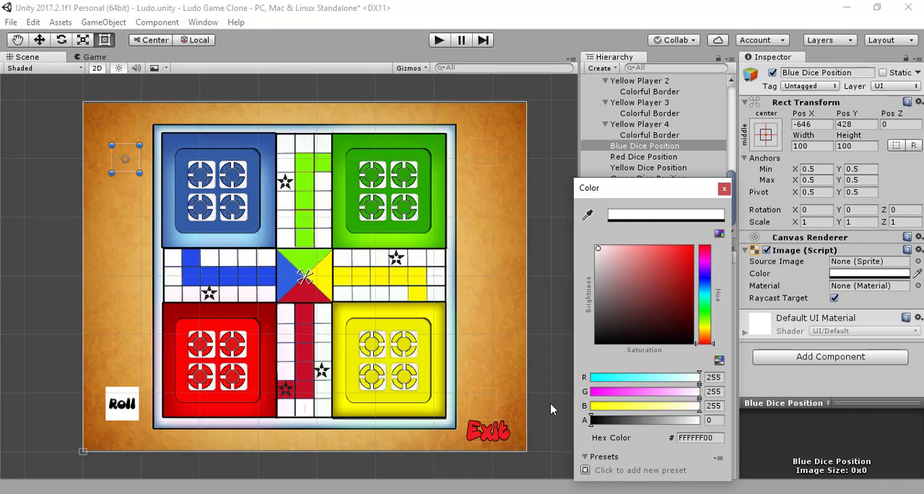
{"action": "left_click", "coordinate": [724, 189]}
- Assign the Red, Blue, Yellow and Green Dice Position objects to the Game Manager's matching Dice Roll transform references
{"action": "left_click", "coordinate": [674, 233]}
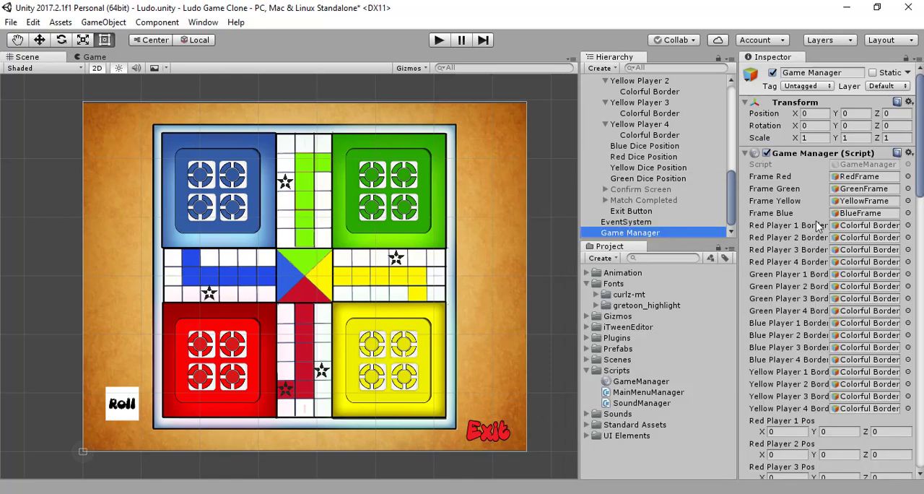
{"action": "scroll", "coordinate": [840, 235], "scroll_direction": "down", "scroll_amount": 10}
{"action": "scroll", "coordinate": [840, 235], "scroll_direction": "down", "scroll_amount": 5}
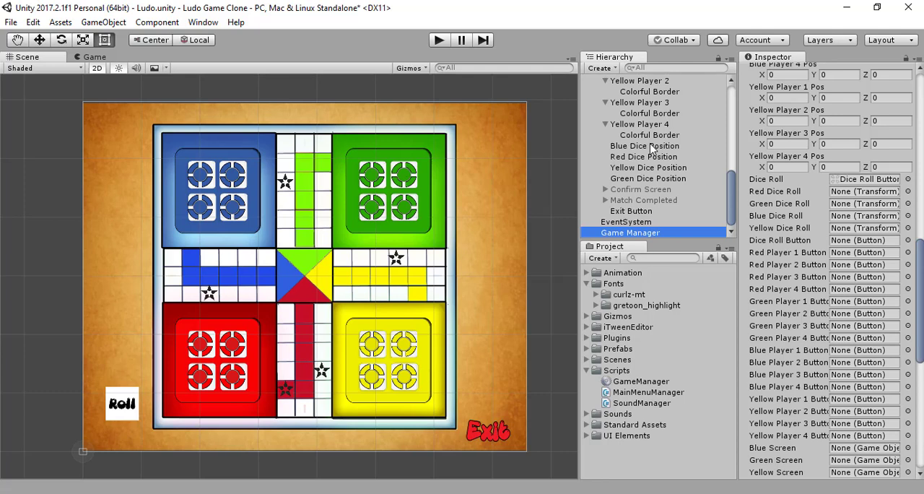
{"action": "left_click_drag", "start_coordinate": [670, 158], "coordinate": [857, 194]}
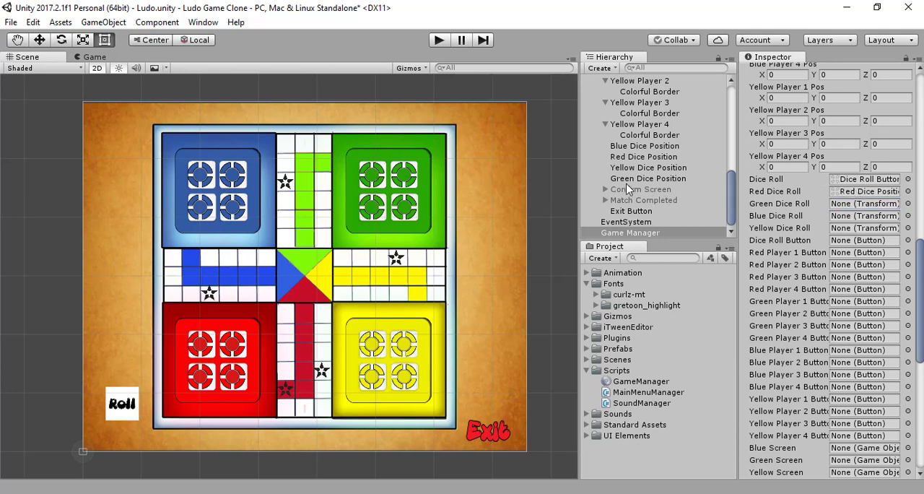
{"action": "left_click_drag", "start_coordinate": [646, 147], "coordinate": [857, 226]}
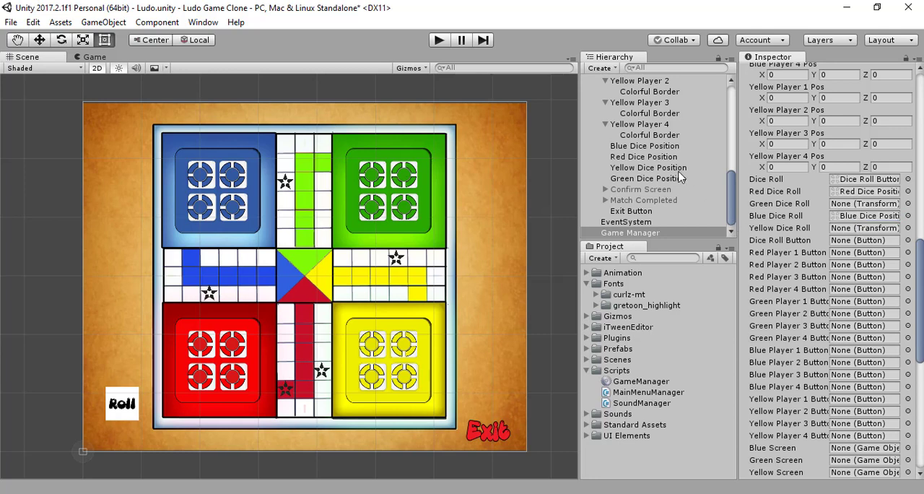
{"action": "left_click_drag", "start_coordinate": [675, 171], "coordinate": [842, 229]}
{"action": "left_click_drag", "start_coordinate": [659, 185], "coordinate": [853, 209]}
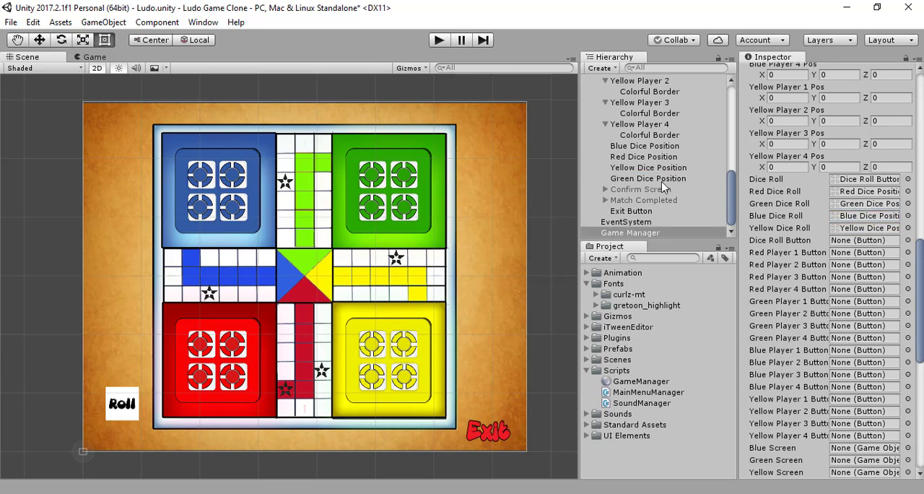
- Set the image color alpha of all four Dice Position objects to 255
{"action": "left_click", "coordinate": [641, 148]}
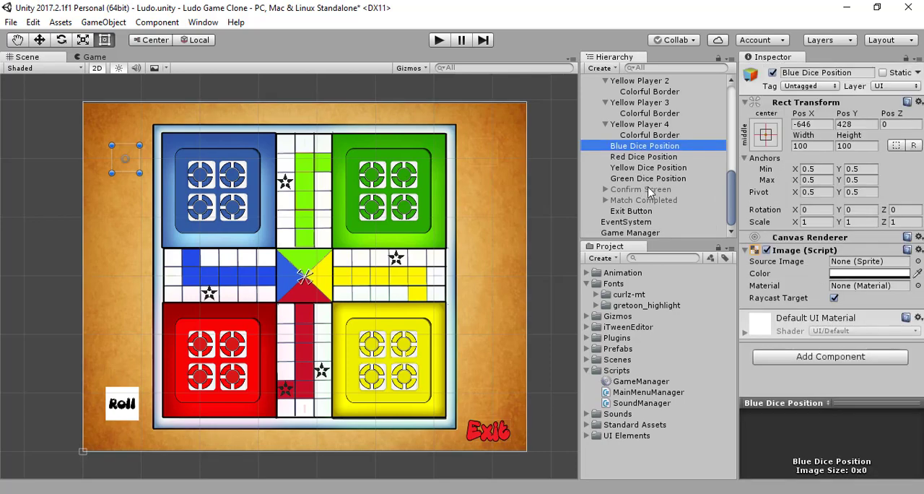
{"action": "left_click", "coordinate": [654, 179], "text": "shift"}
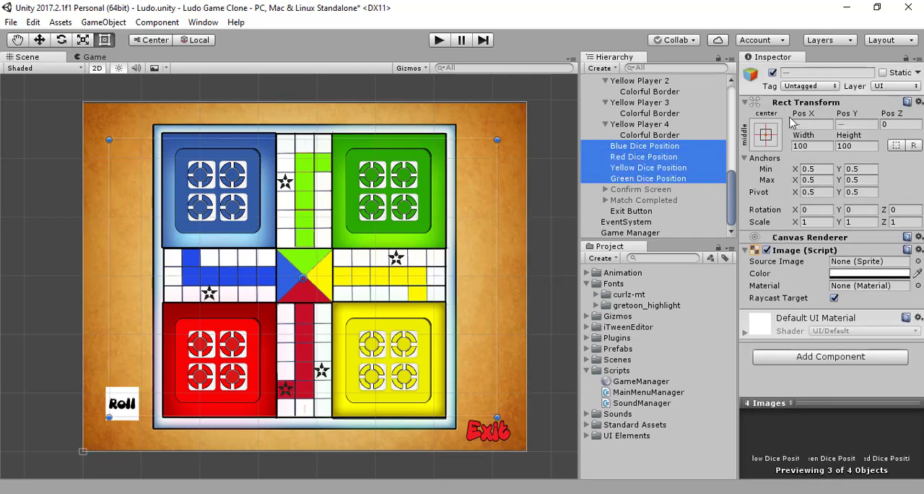
{"action": "left_click", "coordinate": [879, 279]}
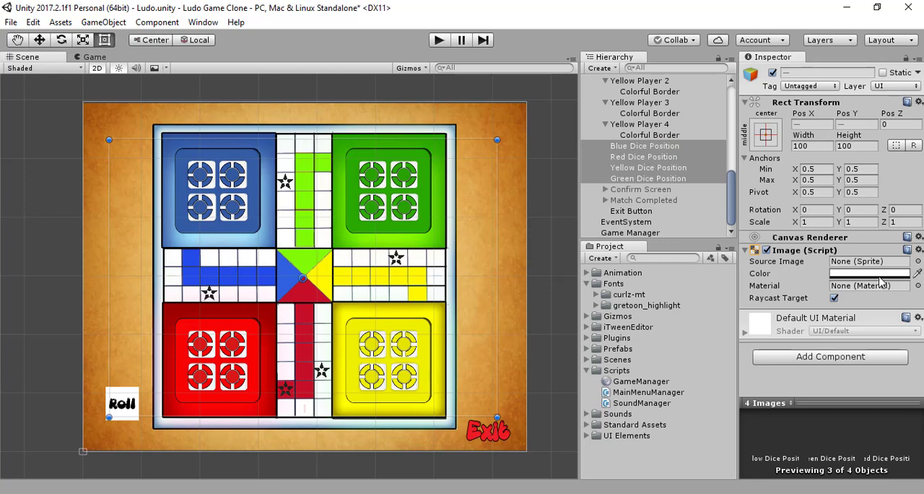
{"action": "left_click", "coordinate": [880, 275]}
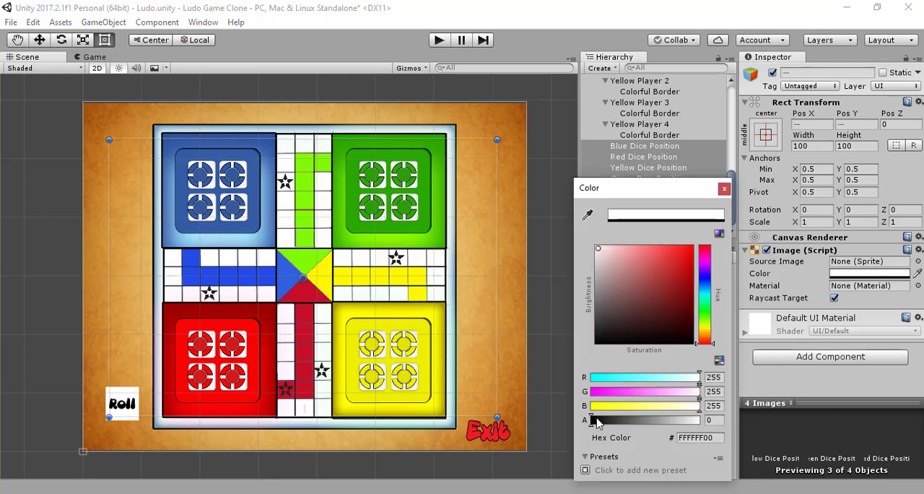
{"action": "left_click_drag", "start_coordinate": [596, 424], "coordinate": [719, 424]}
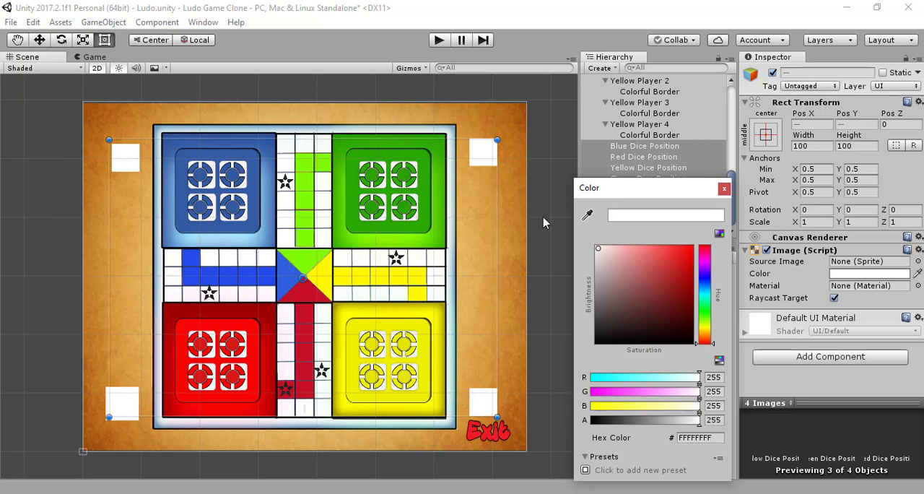
{"action": "left_click", "coordinate": [725, 189]}
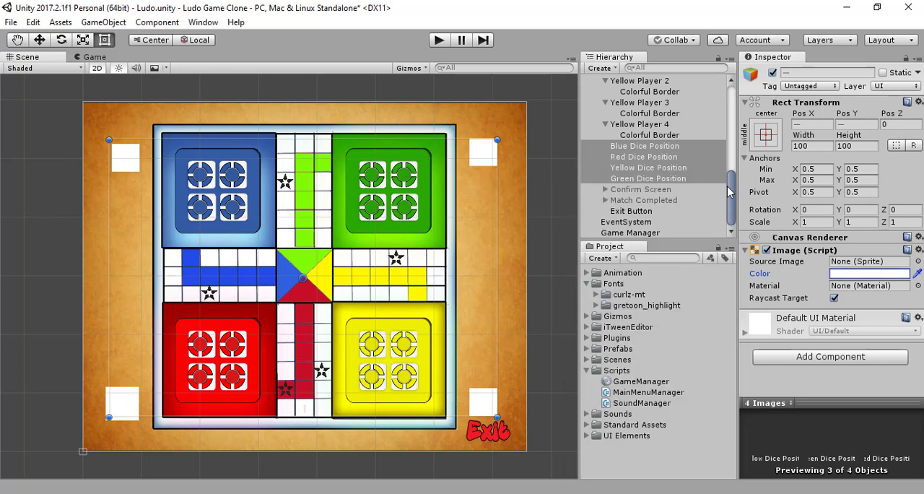
- Set the four Dice Position objects' image color alpha back to 0
{"action": "left_click", "coordinate": [851, 275]}
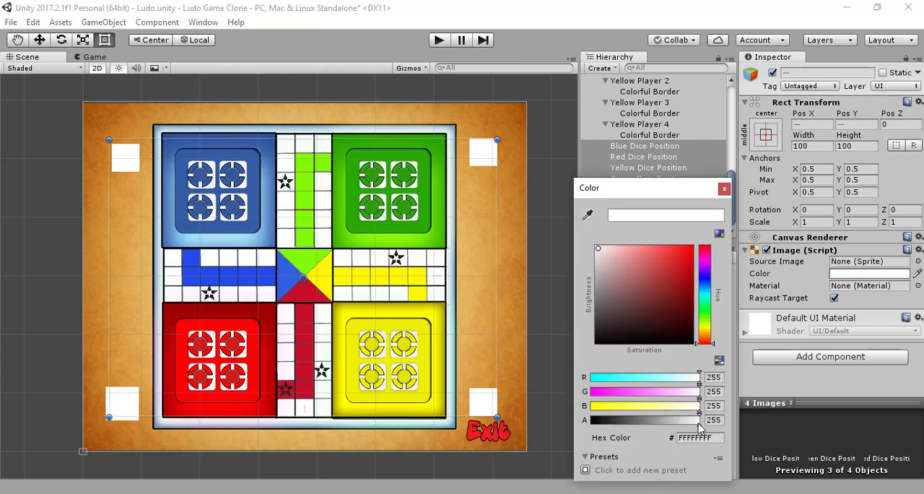
{"action": "left_click_drag", "start_coordinate": [699, 422], "coordinate": [557, 434]}
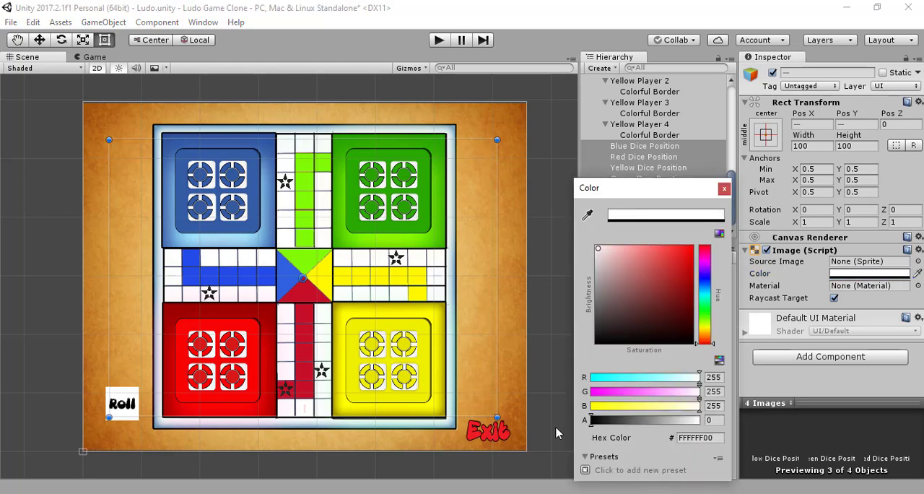
{"action": "left_click", "coordinate": [725, 189]}
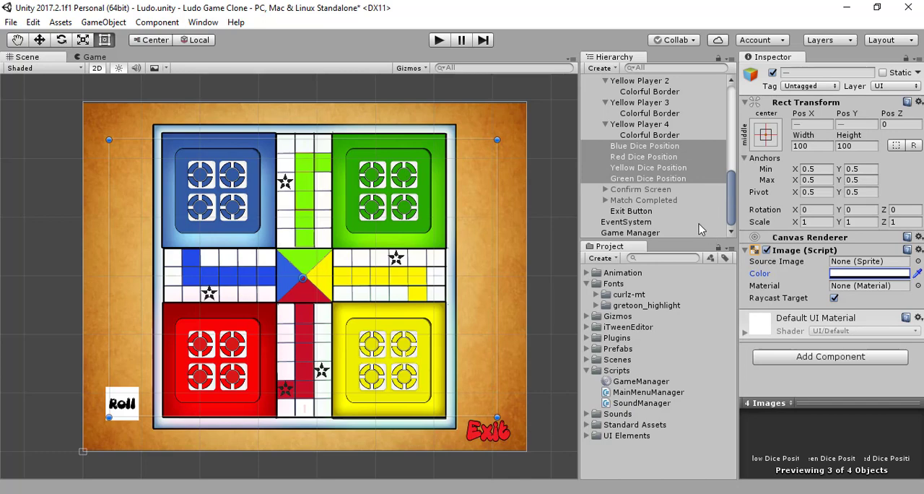
- Save the scene and assign the Dice Roll Button object to the Game Manager's Dice Roll Button reference
{"action": "left_click", "coordinate": [605, 232]}
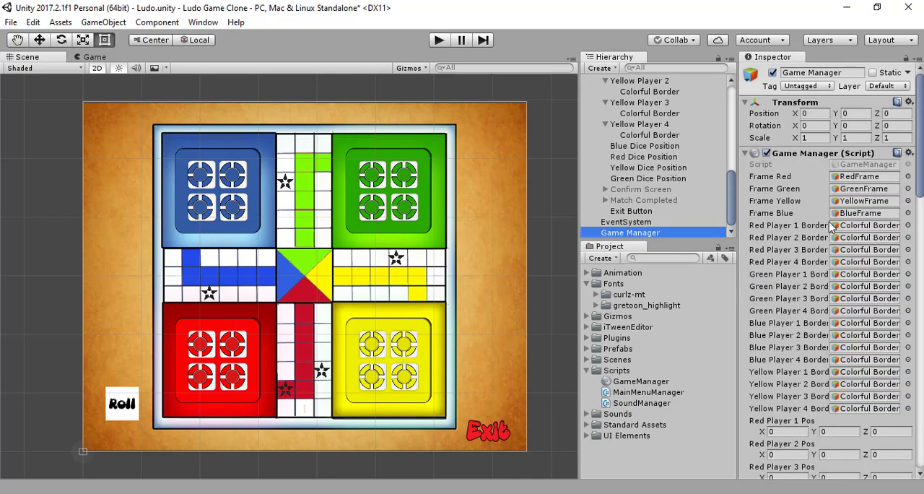
{"action": "key", "text": "ctrl+s"}
{"action": "scroll", "coordinate": [832, 226], "scroll_direction": "down", "scroll_amount": 15}
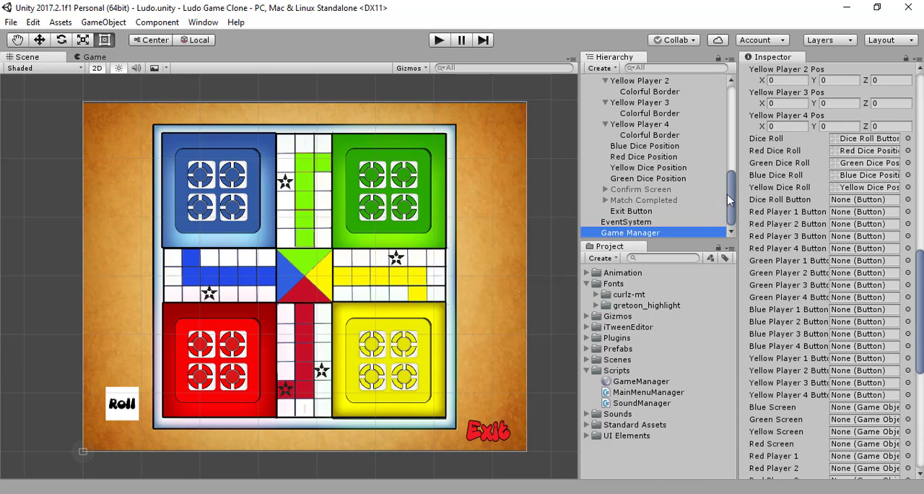
{"action": "scroll", "coordinate": [709, 196], "scroll_direction": "up", "scroll_amount": 8}
{"action": "scroll", "coordinate": [669, 185], "scroll_direction": "up", "scroll_amount": 3}
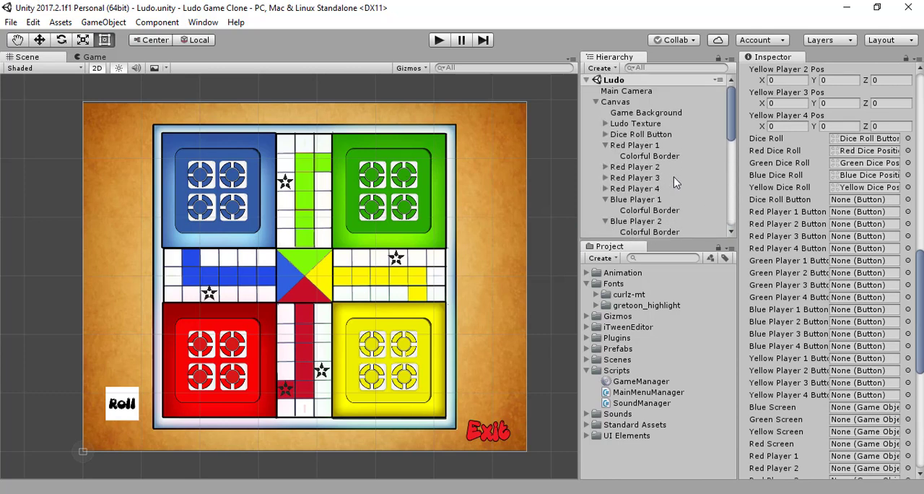
{"action": "left_click", "coordinate": [644, 138]}
{"action": "left_click_drag", "start_coordinate": [645, 138], "coordinate": [856, 201]}
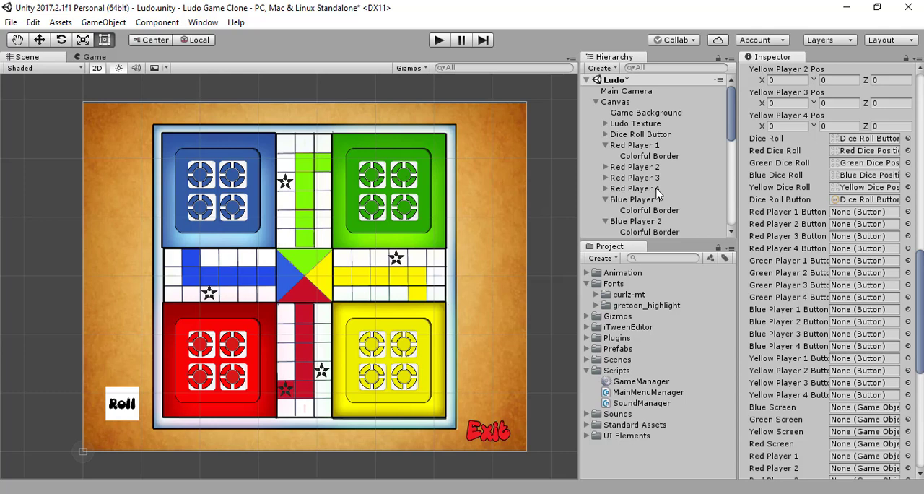
- Try to assign the Red Player 1 object to the Game Manager's Red Player 1 Button reference, and collapse the object's children
{"action": "scroll", "coordinate": [657, 194], "scroll_direction": "down", "scroll_amount": 2}
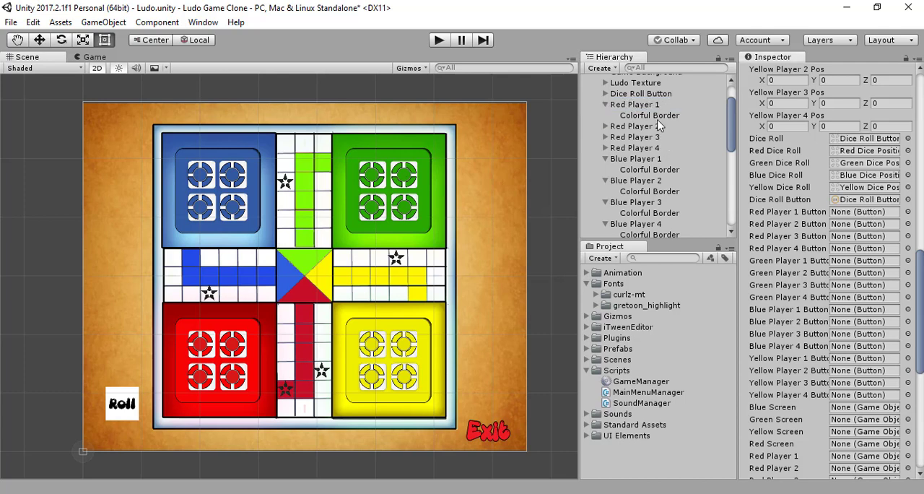
{"action": "left_click_drag", "start_coordinate": [657, 108], "coordinate": [850, 213]}
{"action": "left_click", "coordinate": [603, 104]}
{"action": "scroll", "coordinate": [636, 137], "scroll_direction": "up", "scroll_amount": 1}
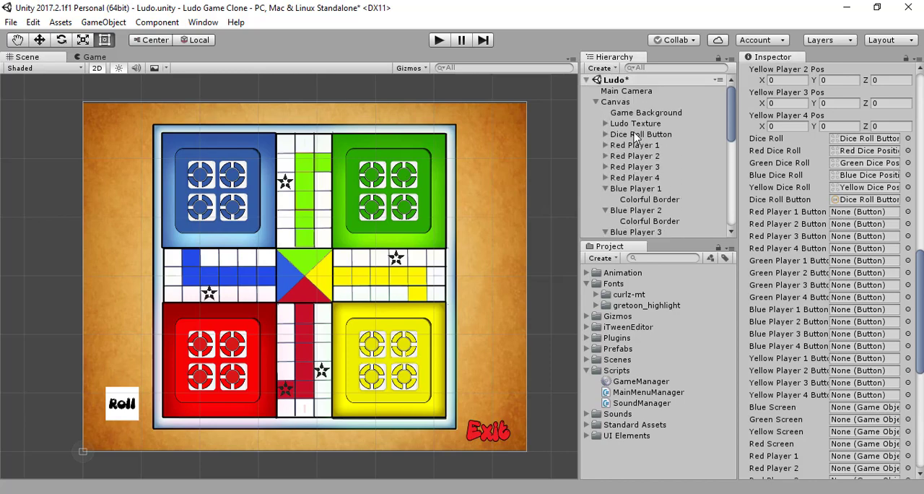
- Examine the components attached to Red Player 1 and compare them with the Game Manager's player button references
{"action": "left_click", "coordinate": [637, 156]}
{"action": "left_click", "coordinate": [639, 145]}
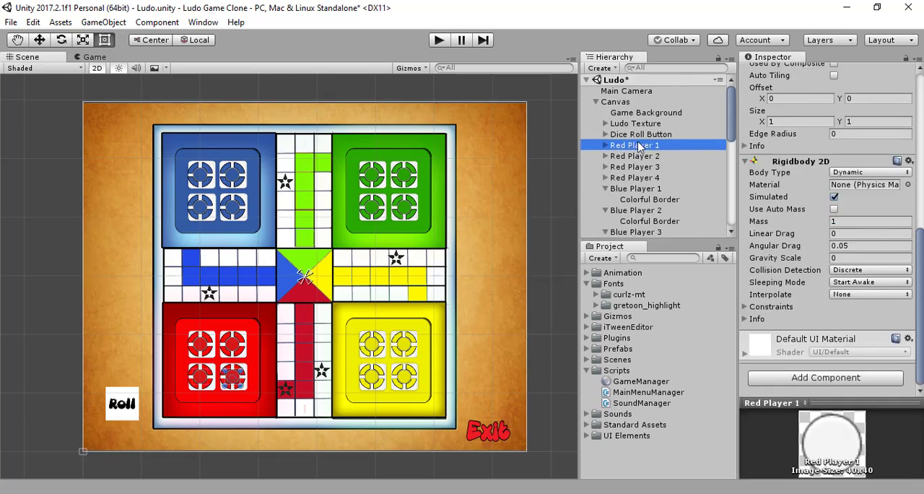
{"action": "scroll", "coordinate": [831, 231], "scroll_direction": "up", "scroll_amount": 5}
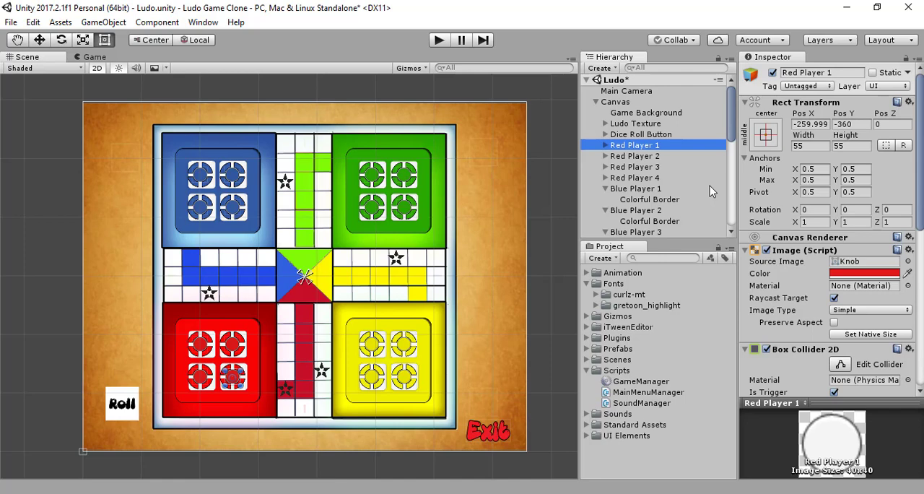
{"action": "scroll", "coordinate": [840, 227], "scroll_direction": "down", "scroll_amount": 9}
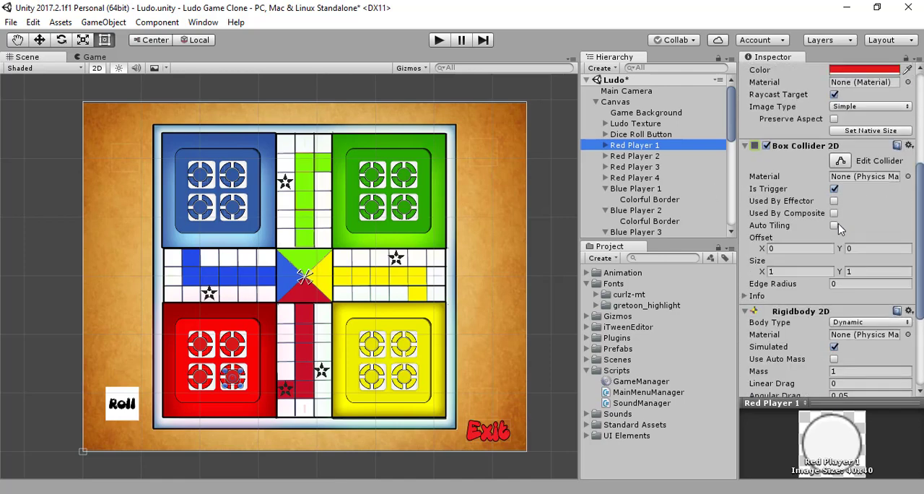
{"action": "scroll", "coordinate": [840, 228], "scroll_direction": "up", "scroll_amount": 5}
{"action": "scroll", "coordinate": [840, 229], "scroll_direction": "up", "scroll_amount": 3}
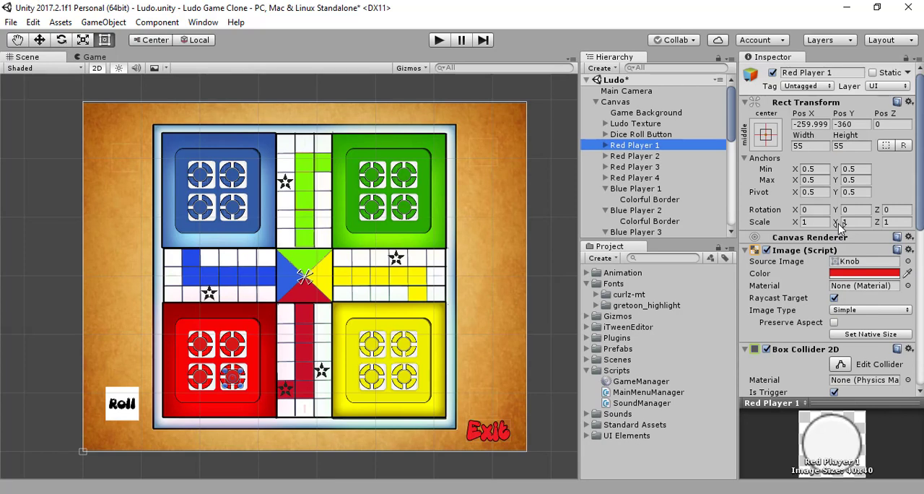
{"action": "scroll", "coordinate": [681, 182], "scroll_direction": "down", "scroll_amount": 5}
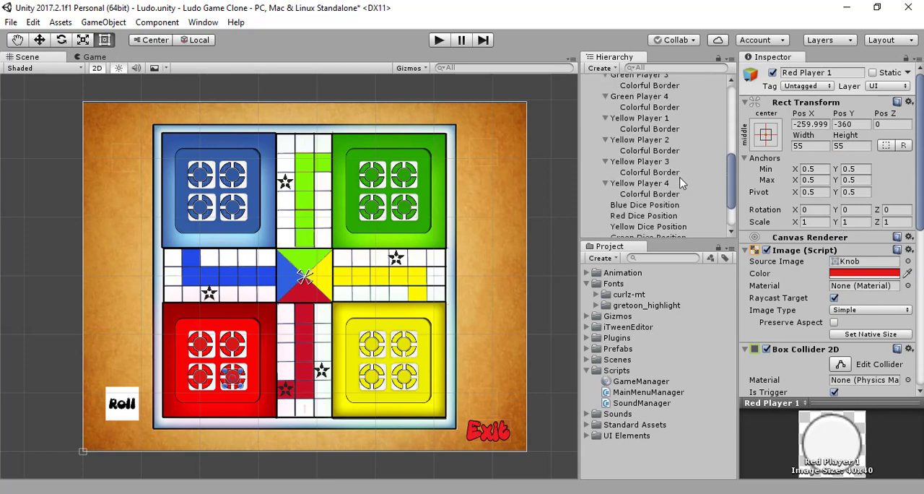
{"action": "scroll", "coordinate": [682, 182], "scroll_direction": "up", "scroll_amount": 5}
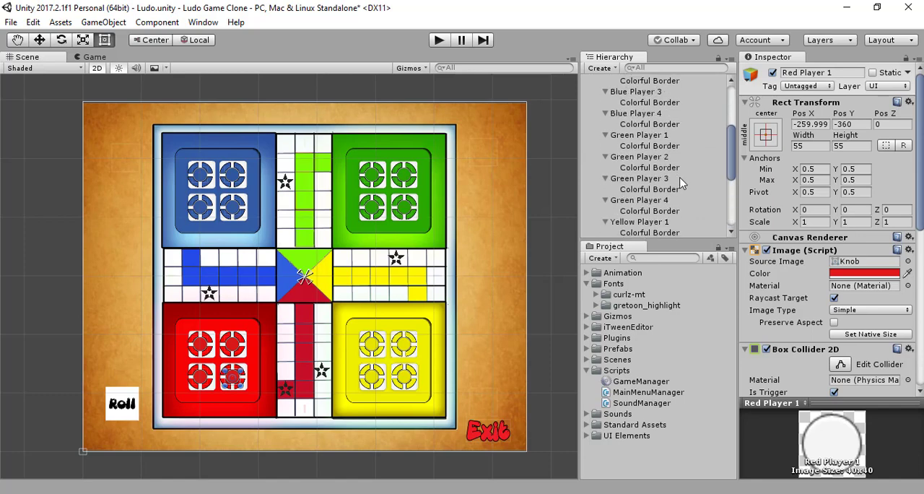
{"action": "scroll", "coordinate": [681, 182], "scroll_direction": "up", "scroll_amount": 3}
{"action": "scroll", "coordinate": [894, 254], "scroll_direction": "down", "scroll_amount": 5}
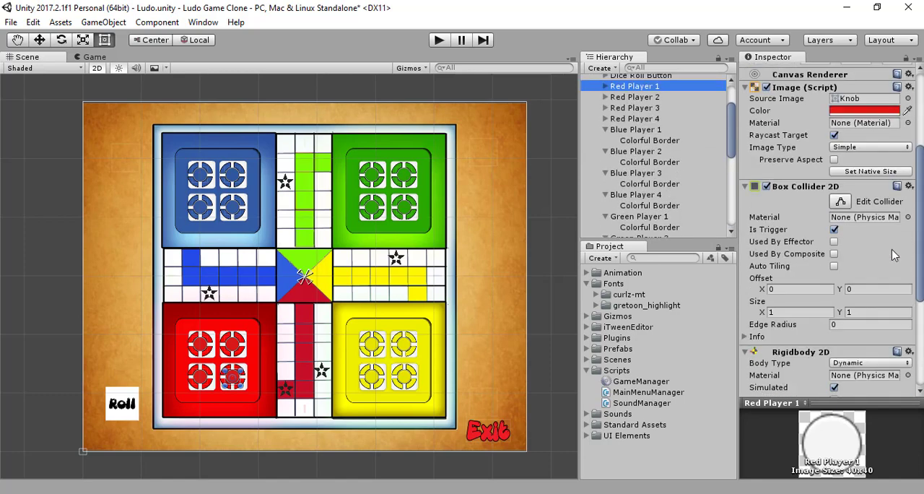
{"action": "scroll", "coordinate": [894, 254], "scroll_direction": "down", "scroll_amount": 2}
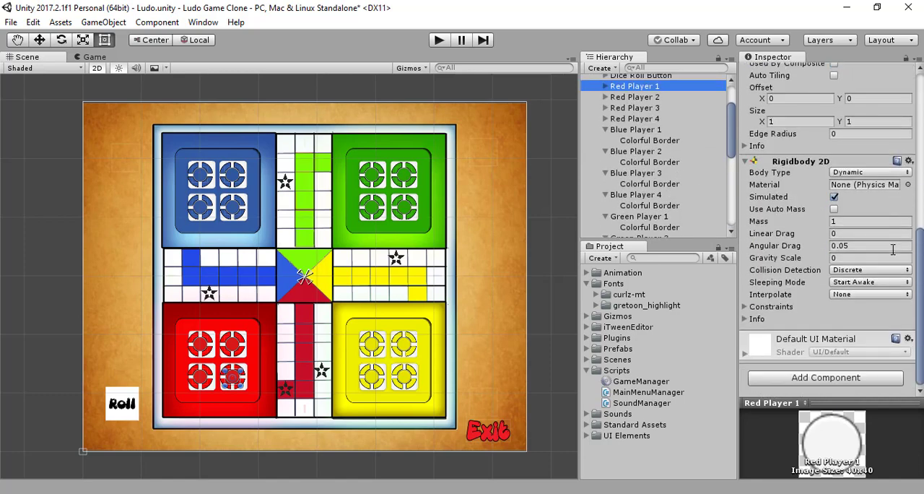
{"action": "scroll", "coordinate": [893, 252], "scroll_direction": "up", "scroll_amount": 6}
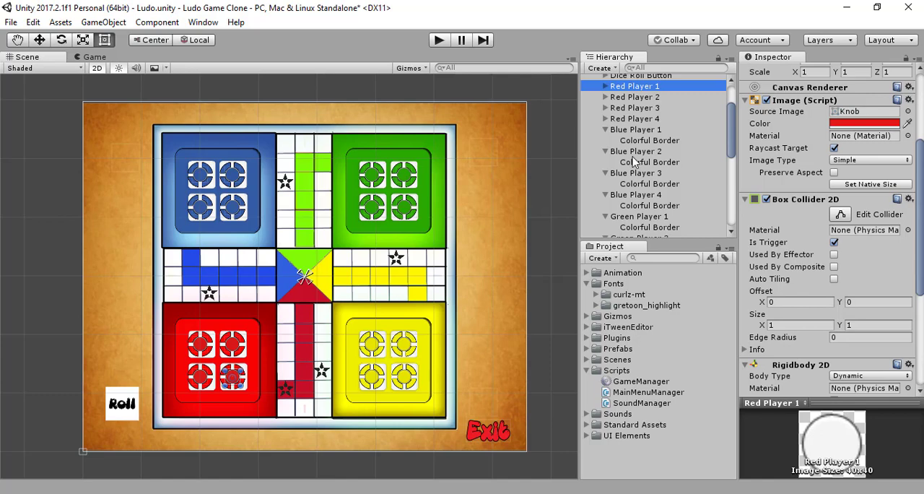
{"action": "scroll", "coordinate": [633, 160], "scroll_direction": "up", "scroll_amount": 3}
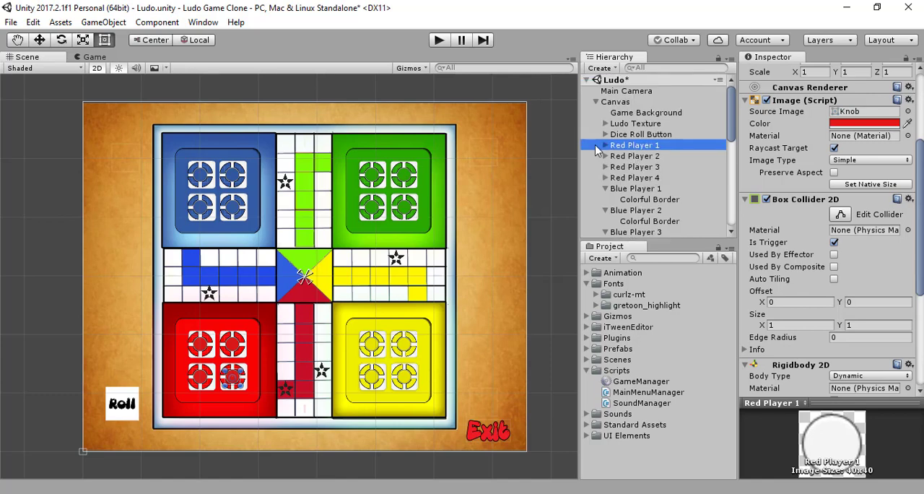
{"action": "scroll", "coordinate": [850, 168], "scroll_direction": "up", "scroll_amount": 4}
{"action": "scroll", "coordinate": [851, 168], "scroll_direction": "up", "scroll_amount": 1}
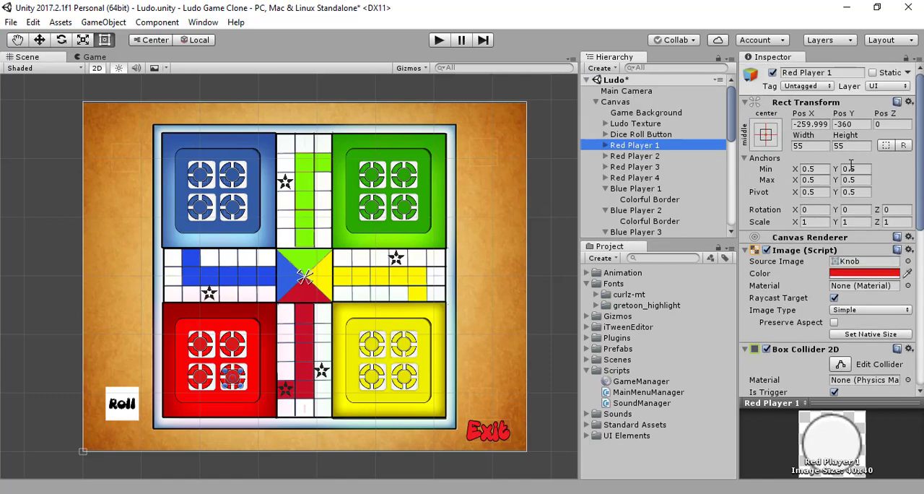
{"action": "scroll", "coordinate": [851, 167], "scroll_direction": "down", "scroll_amount": 5}
{"action": "scroll", "coordinate": [852, 169], "scroll_direction": "down", "scroll_amount": 4}
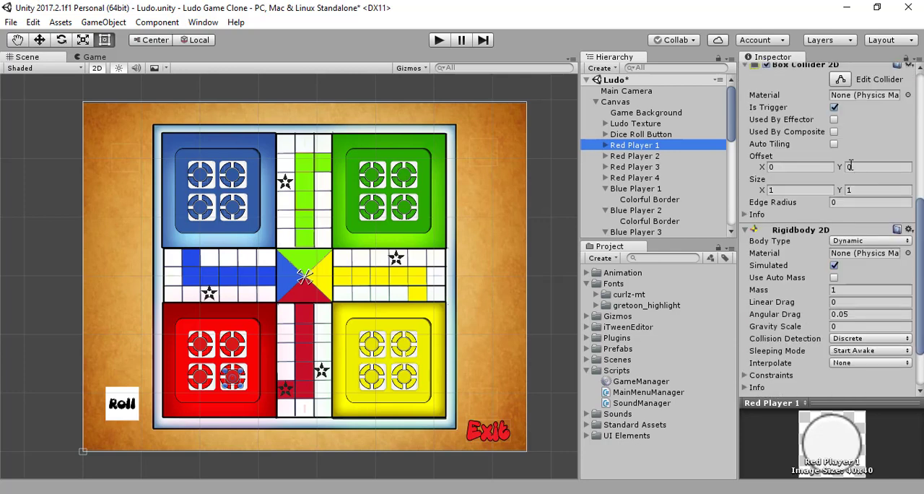
{"action": "scroll", "coordinate": [850, 167], "scroll_direction": "up", "scroll_amount": 9}
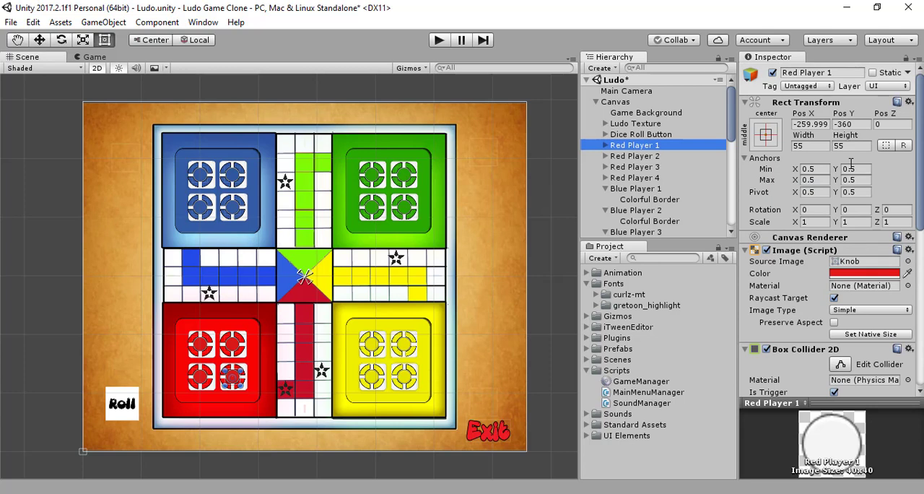
{"action": "scroll", "coordinate": [718, 201], "scroll_direction": "down", "scroll_amount": 3}
{"action": "scroll", "coordinate": [717, 195], "scroll_direction": "down", "scroll_amount": 8}
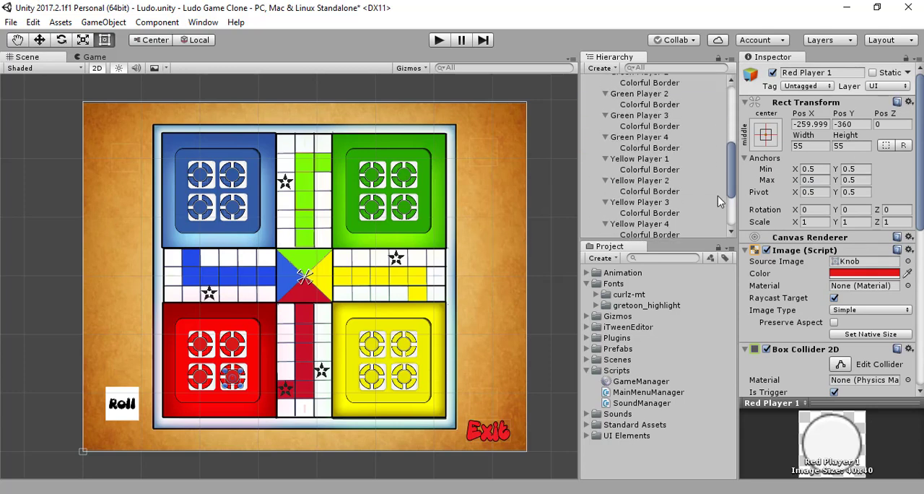
{"action": "scroll", "coordinate": [718, 196], "scroll_direction": "up", "scroll_amount": 12}
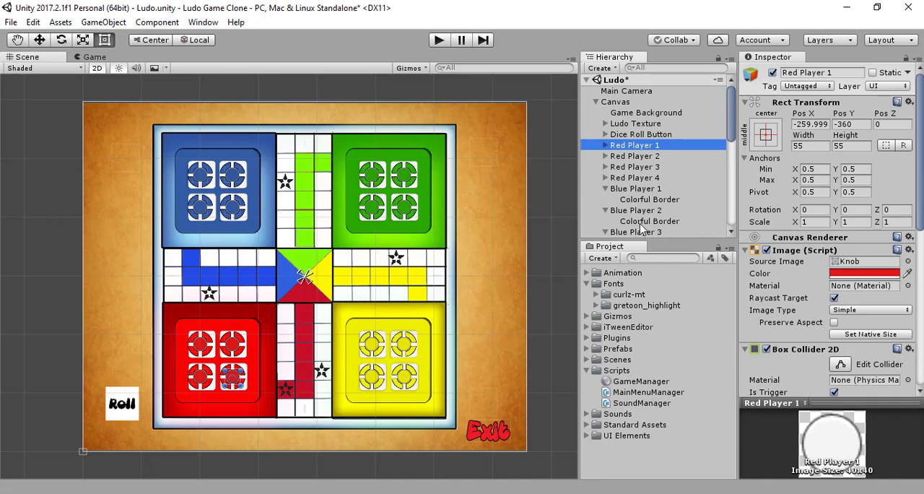
{"action": "scroll", "coordinate": [645, 225], "scroll_direction": "down", "scroll_amount": 11}
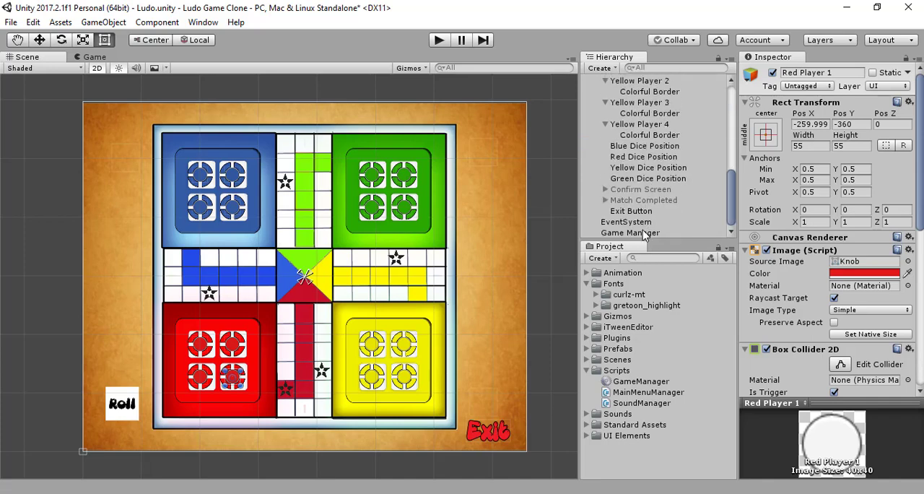
{"action": "left_click", "coordinate": [645, 232]}
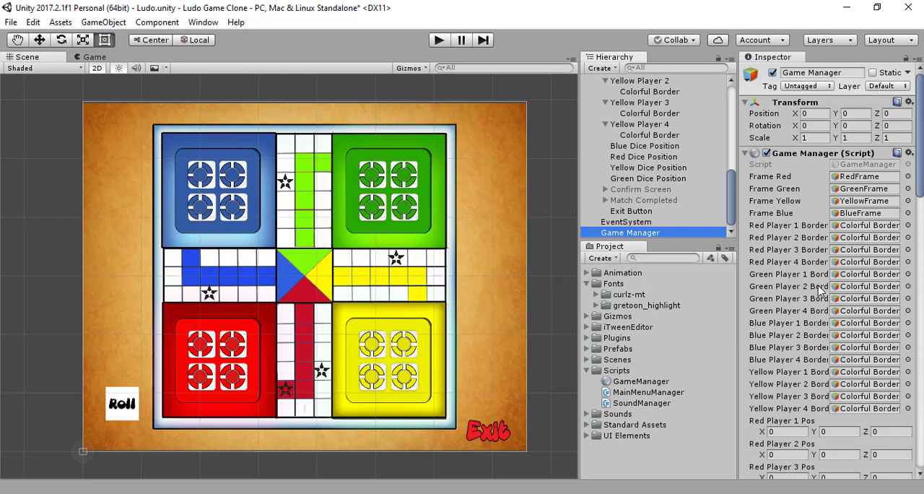
{"action": "scroll", "coordinate": [821, 289], "scroll_direction": "down", "scroll_amount": 15}
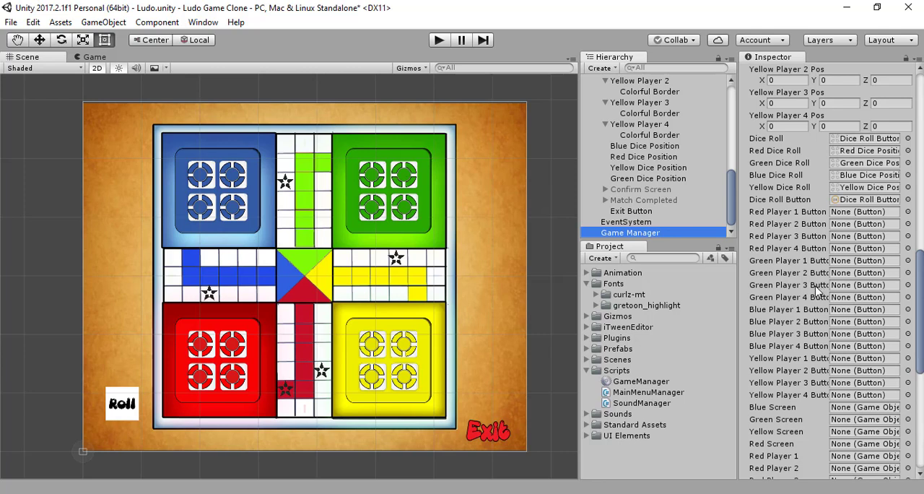
{"action": "scroll", "coordinate": [632, 196], "scroll_direction": "up", "scroll_amount": 8}
{"action": "scroll", "coordinate": [632, 197], "scroll_direction": "up", "scroll_amount": 4}
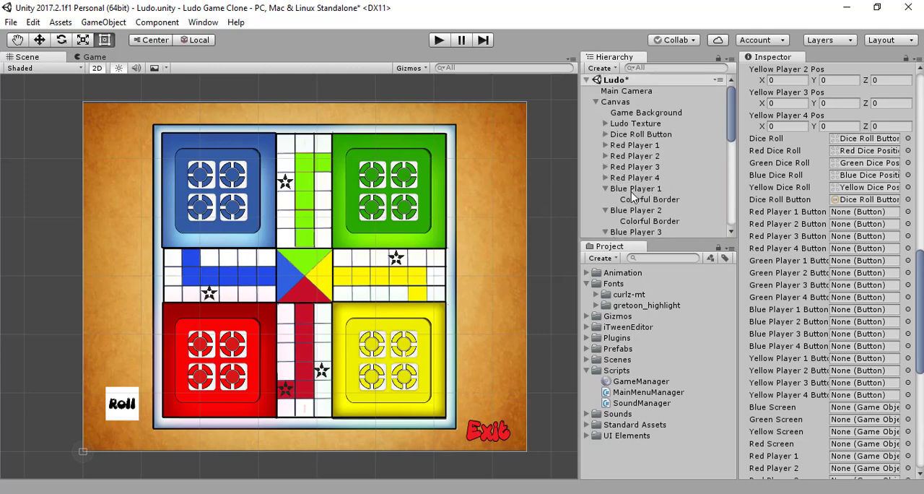
- Add a Button component to the Red Player 1 object and activate the Move tool
{"action": "left_click", "coordinate": [622, 146]}
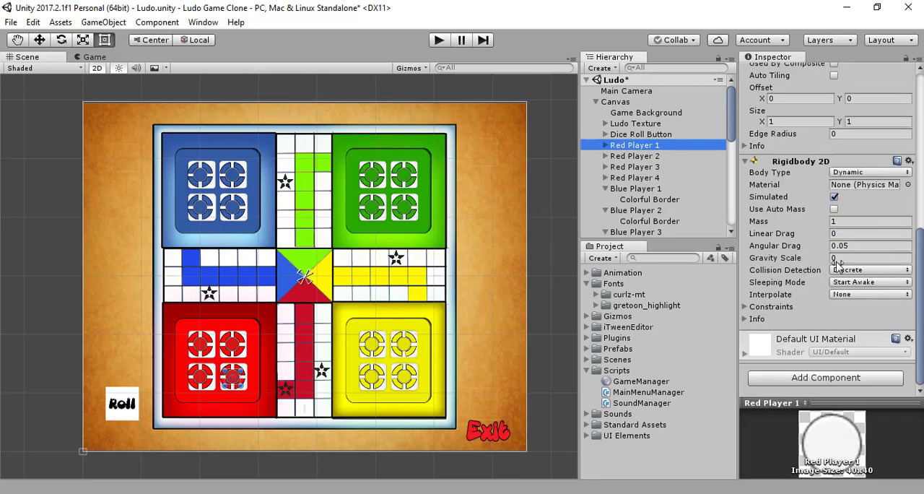
{"action": "scroll", "coordinate": [852, 273], "scroll_direction": "up", "scroll_amount": 8}
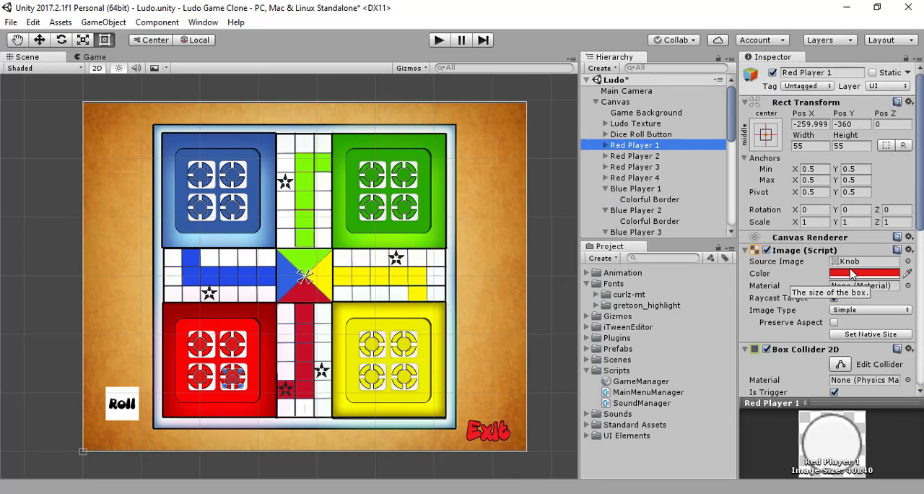
{"action": "scroll", "coordinate": [852, 273], "scroll_direction": "down", "scroll_amount": 3}
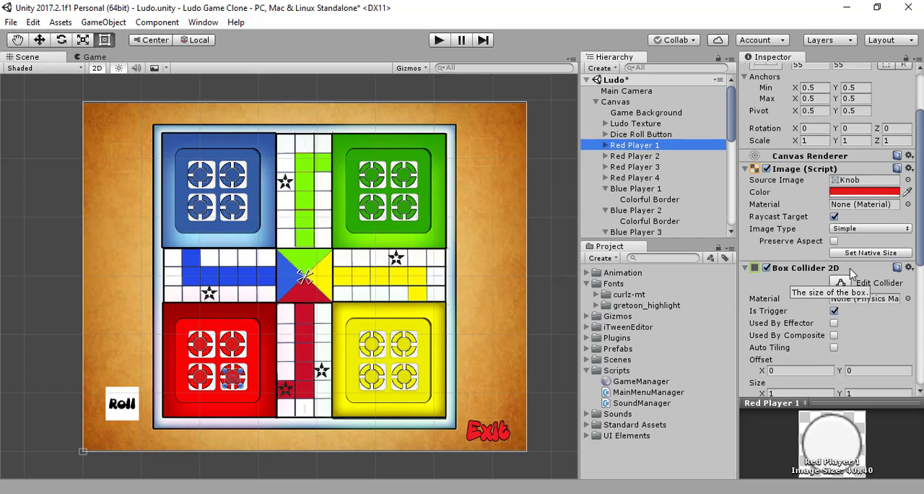
{"action": "scroll", "coordinate": [852, 273], "scroll_direction": "up", "scroll_amount": 3}
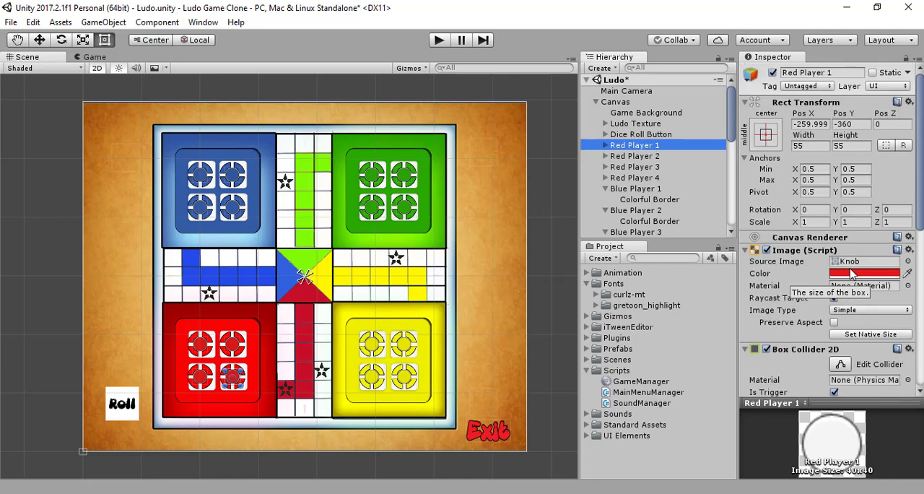
{"action": "scroll", "coordinate": [852, 273], "scroll_direction": "down", "scroll_amount": 8}
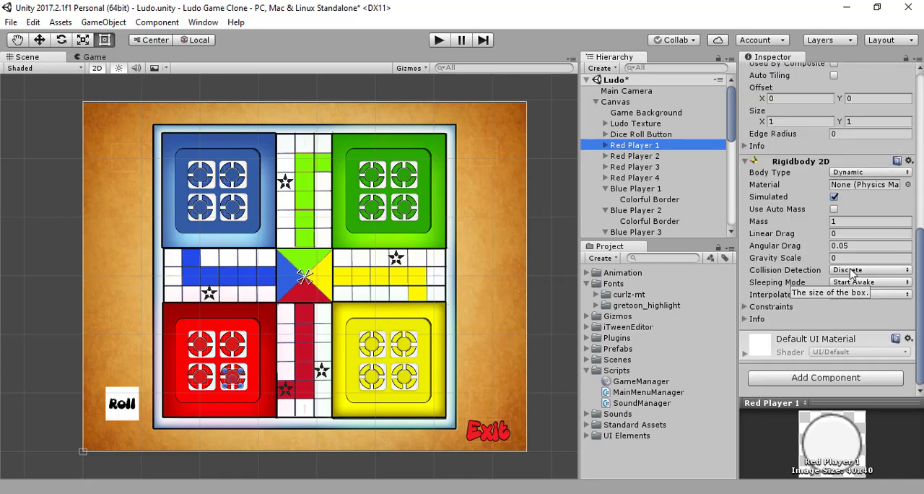
{"action": "scroll", "coordinate": [849, 340], "scroll_direction": "up", "scroll_amount": 8}
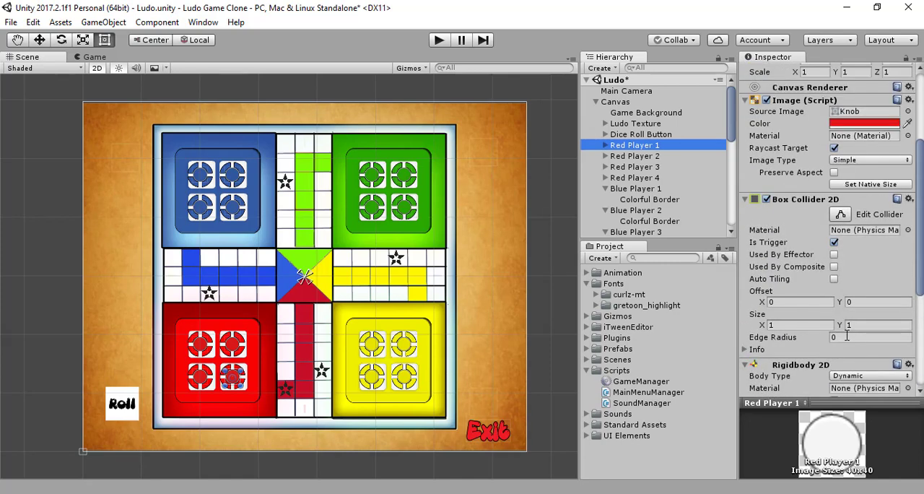
{"action": "scroll", "coordinate": [849, 338], "scroll_direction": "up", "scroll_amount": 3}
{"action": "scroll", "coordinate": [849, 341], "scroll_direction": "up", "scroll_amount": 3}
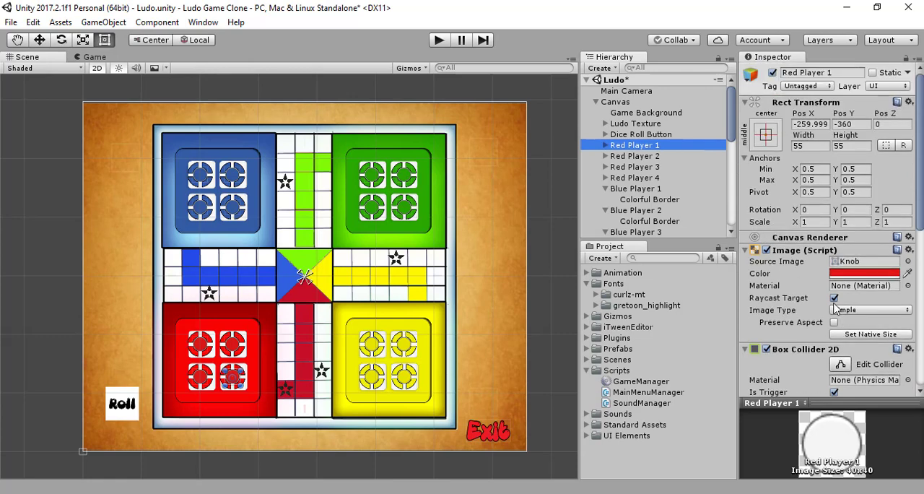
{"action": "scroll", "coordinate": [835, 308], "scroll_direction": "down", "scroll_amount": 15}
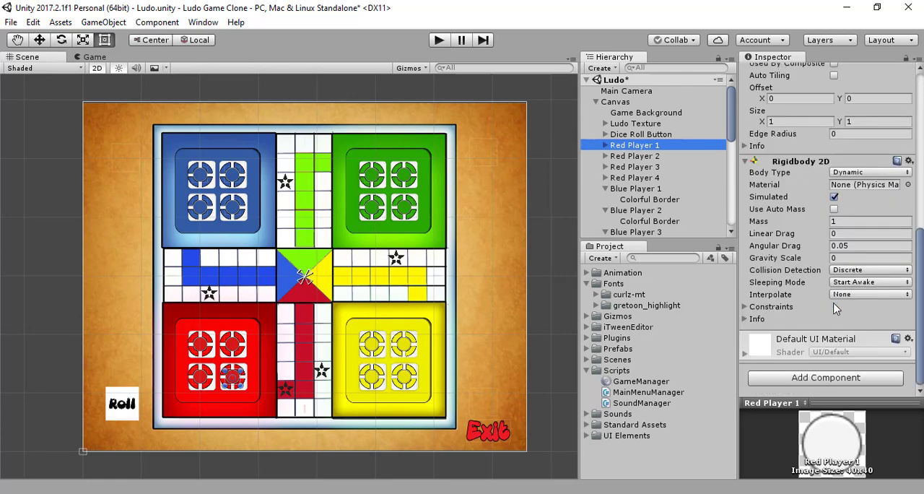
{"action": "left_click", "coordinate": [851, 377]}
{"action": "type", "text": "b"}
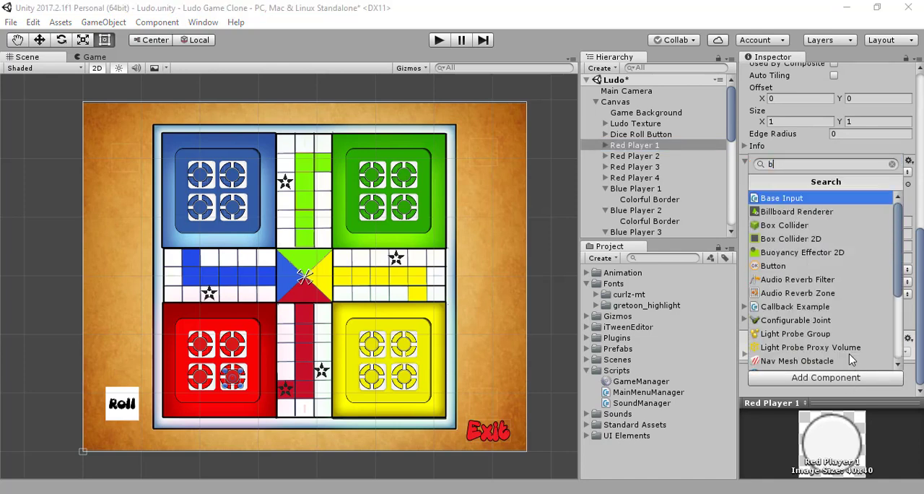
{"action": "type", "text": "u"}
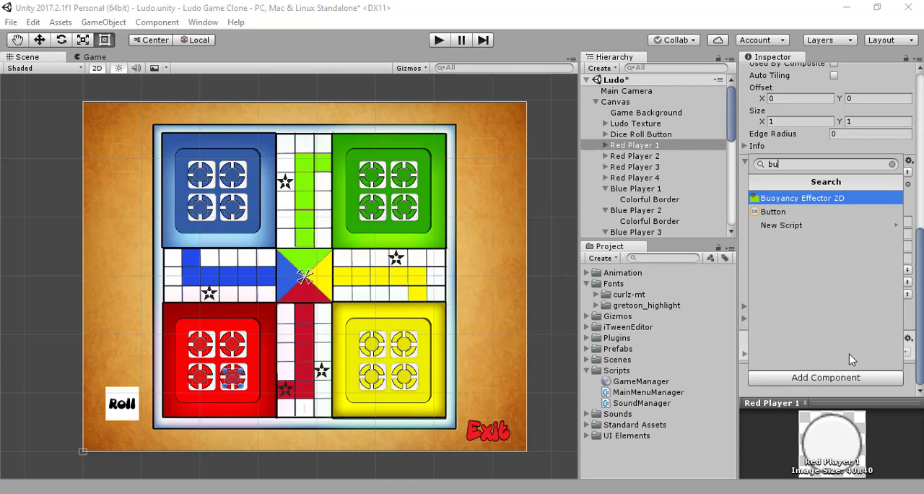
{"action": "left_click", "coordinate": [793, 214]}
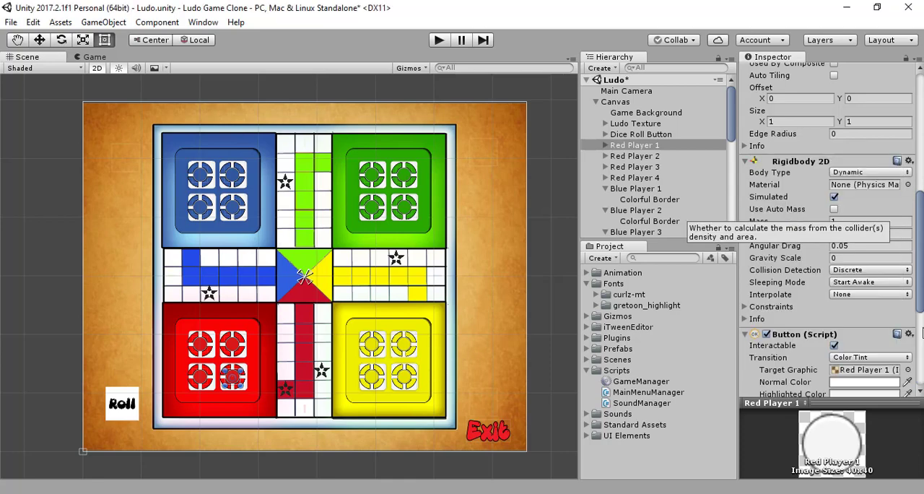
{"action": "scroll", "coordinate": [922, 330], "scroll_direction": "down", "scroll_amount": 5}
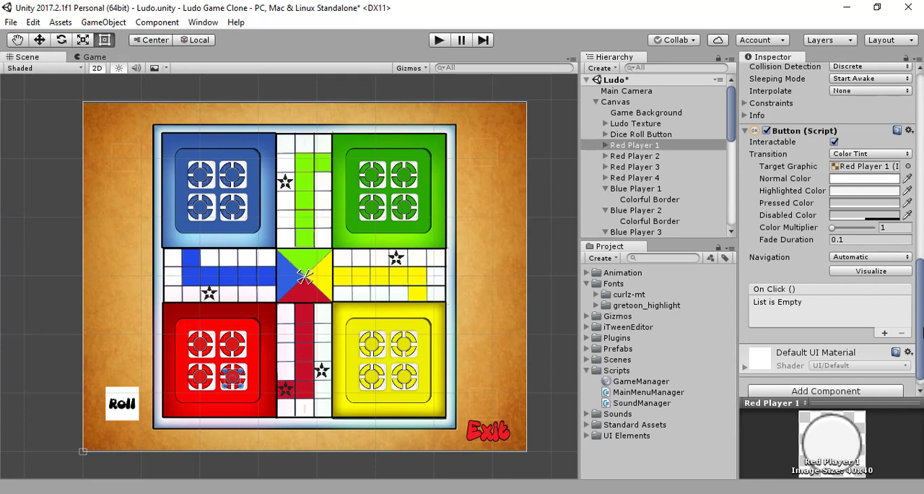
{"action": "scroll", "coordinate": [922, 330], "scroll_direction": "down", "scroll_amount": 1}
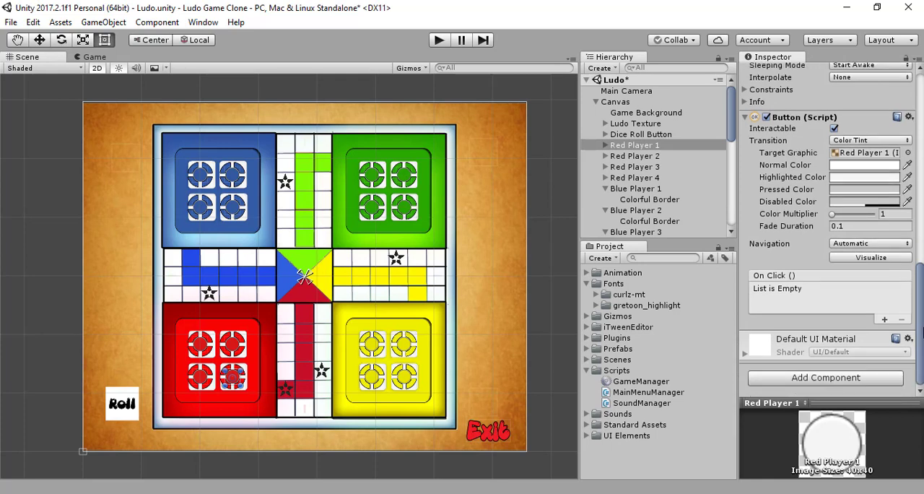
{"action": "left_click", "coordinate": [40, 40]}
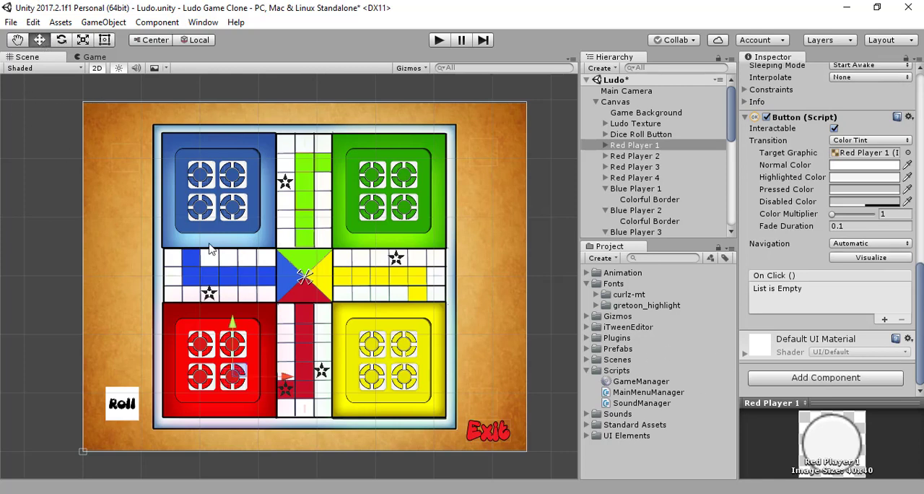
{"action": "mouse_move", "coordinate": [286, 377]}
{"action": "left_mouse_down"}
{"action": "mouse_move", "coordinate": [307, 376]}
{"action": "mouse_move", "coordinate": [287, 376]}
{"action": "left_mouse_up"}
{"action": "scroll", "coordinate": [832, 186], "scroll_direction": "up", "scroll_amount": 5}
{"action": "scroll", "coordinate": [832, 186], "scroll_direction": "up", "scroll_amount": 10}
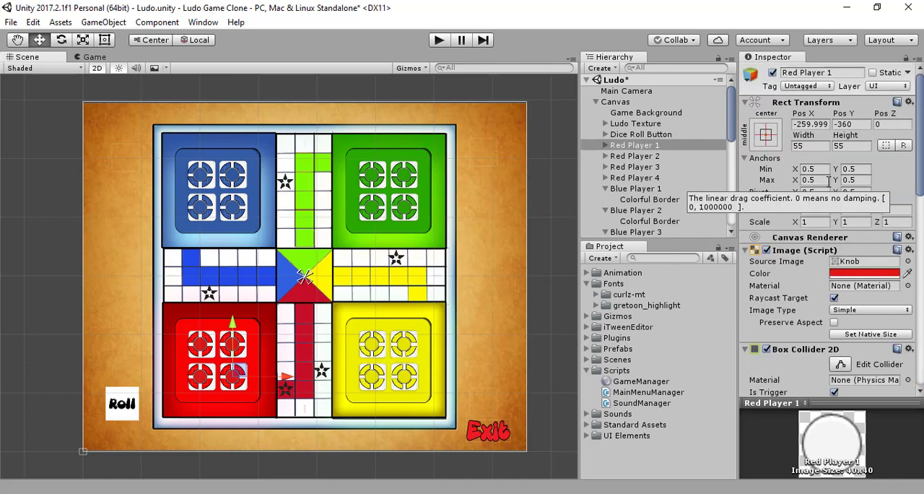
{"action": "scroll", "coordinate": [828, 181], "scroll_direction": "down", "scroll_amount": 5}
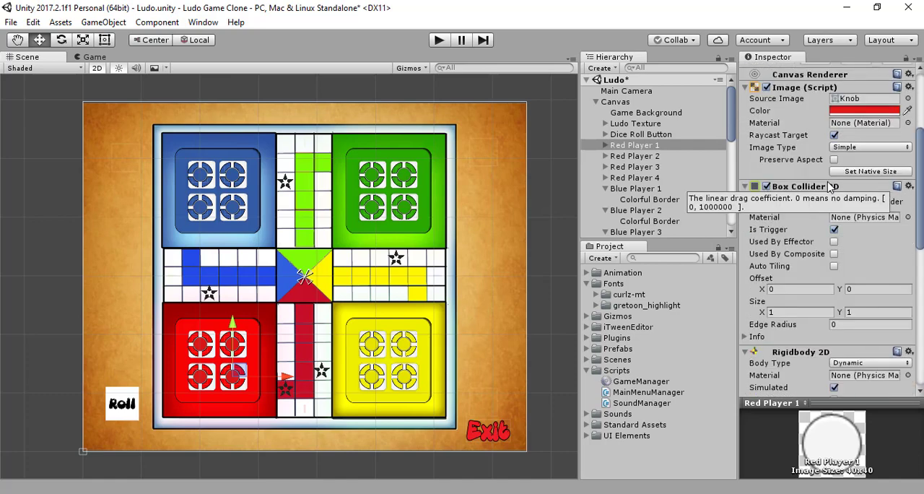
- Collapse the children of all four Blue Player and four Green Player objects and of Yellow Player 1 to 3 in the Hierarchy
{"action": "left_click", "coordinate": [606, 189]}
{"action": "scroll", "coordinate": [605, 170], "scroll_direction": "down", "scroll_amount": 3}
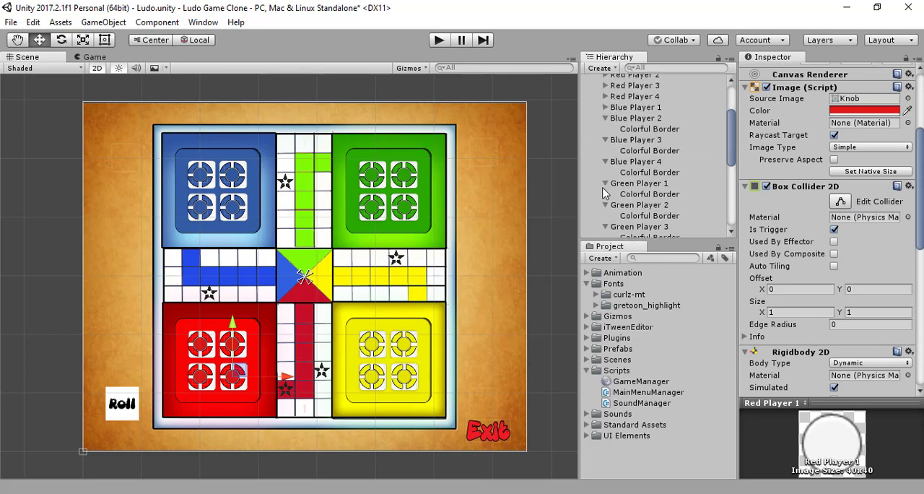
{"action": "left_click", "coordinate": [606, 118]}
{"action": "left_click", "coordinate": [605, 129]}
{"action": "left_click", "coordinate": [605, 140]}
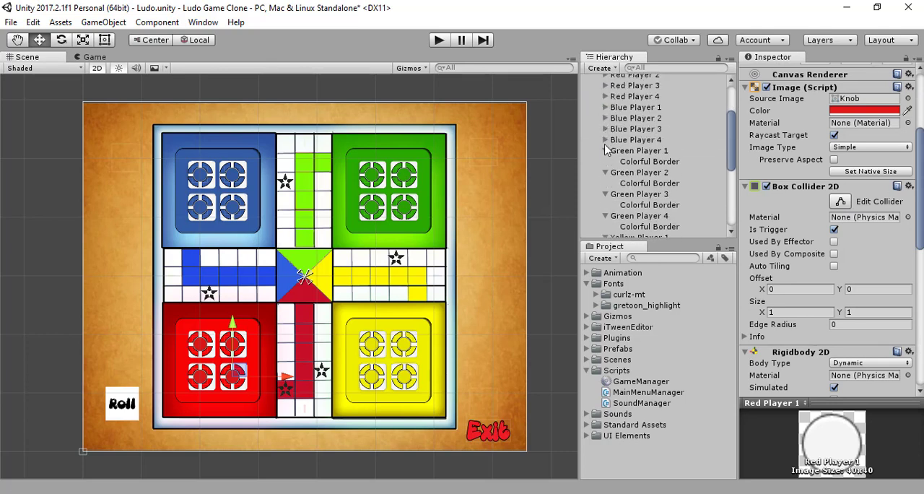
{"action": "left_click", "coordinate": [605, 151]}
{"action": "left_click", "coordinate": [605, 162]}
{"action": "left_click", "coordinate": [606, 172]}
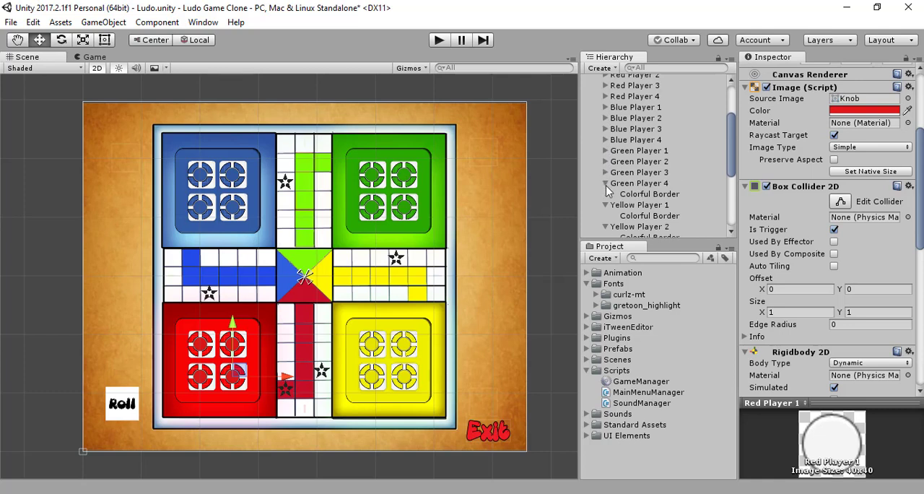
{"action": "left_click", "coordinate": [606, 183]}
{"action": "left_click", "coordinate": [605, 195]}
{"action": "left_click", "coordinate": [605, 205]}
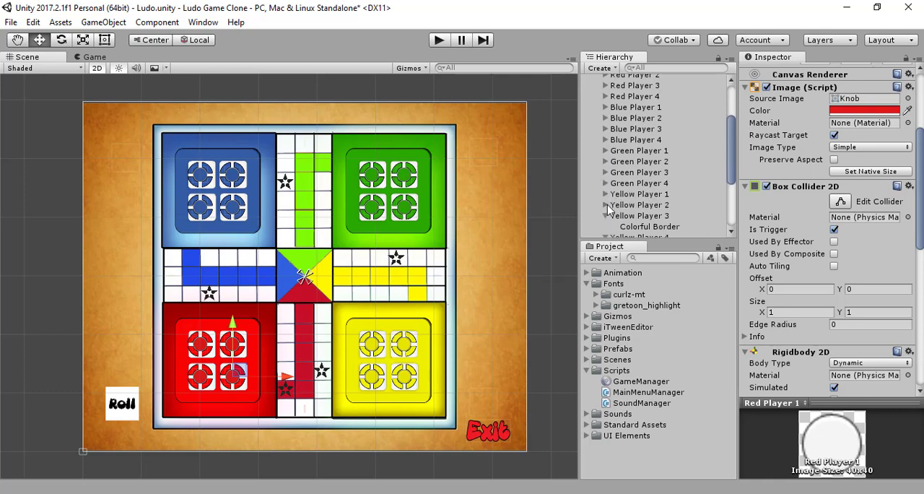
{"action": "left_click", "coordinate": [605, 216]}
{"action": "scroll", "coordinate": [610, 213], "scroll_direction": "down", "scroll_amount": 3}
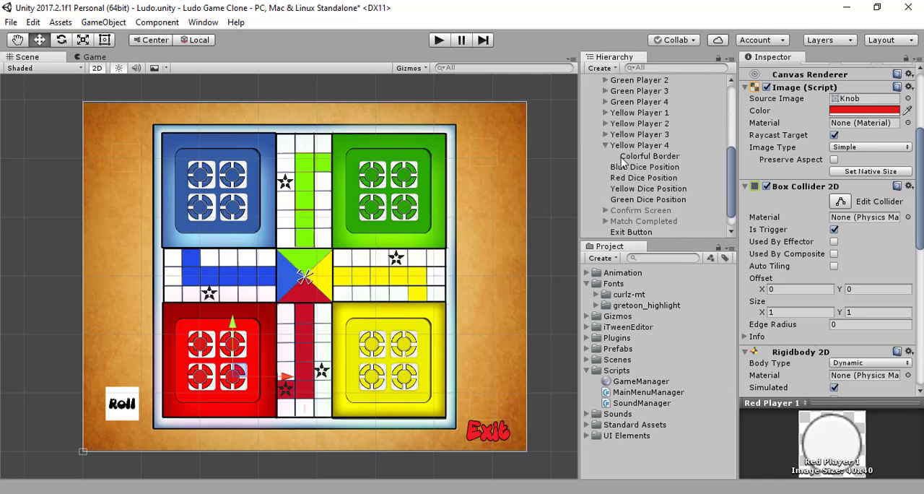
{"action": "scroll", "coordinate": [671, 164], "scroll_direction": "up", "scroll_amount": 5}
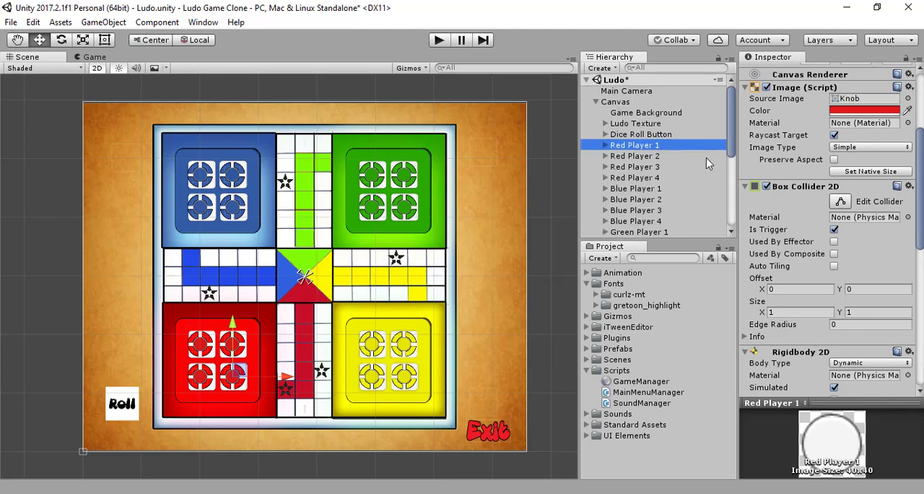
{"action": "scroll", "coordinate": [859, 168], "scroll_direction": "up", "scroll_amount": 4}
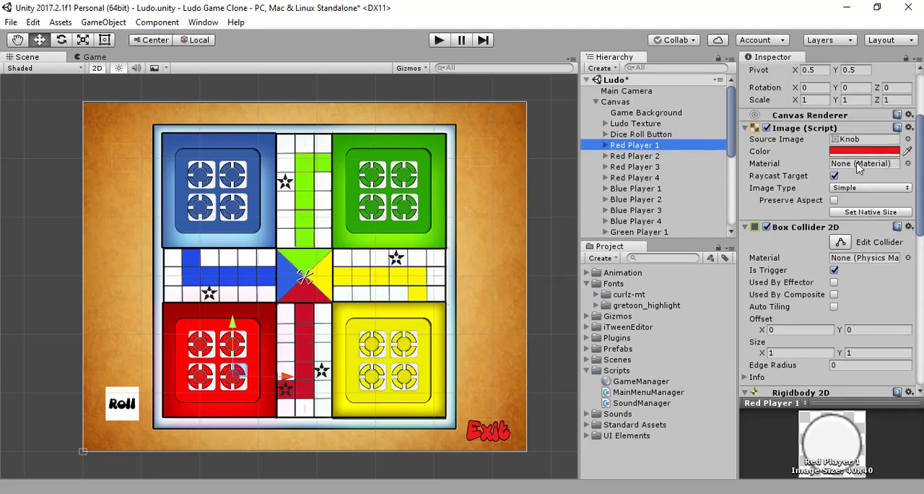
{"action": "scroll", "coordinate": [860, 168], "scroll_direction": "up", "scroll_amount": 2}
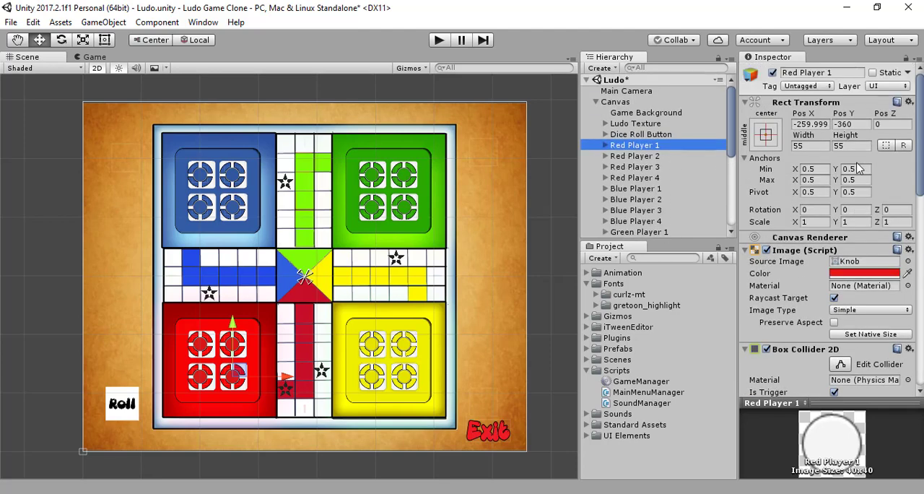
{"action": "scroll", "coordinate": [860, 167], "scroll_direction": "down", "scroll_amount": 4}
{"action": "scroll", "coordinate": [859, 167], "scroll_direction": "down", "scroll_amount": 2}
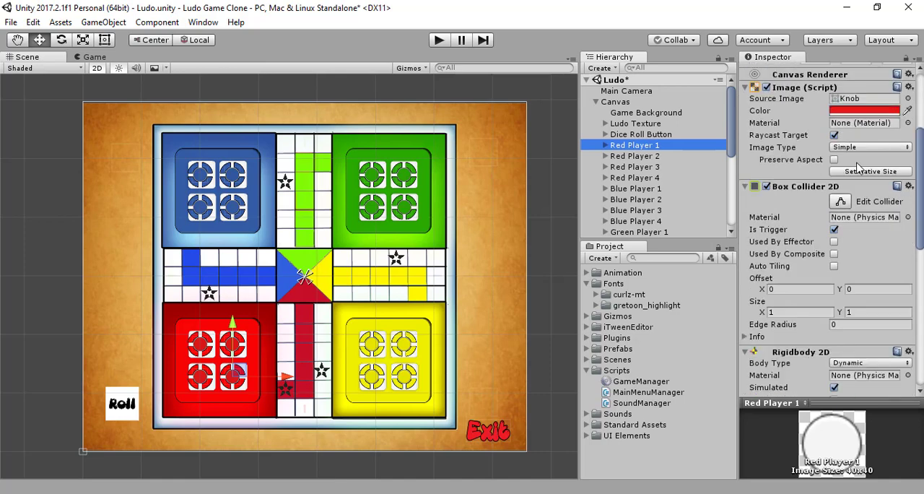
{"action": "scroll", "coordinate": [858, 167], "scroll_direction": "down", "scroll_amount": 10}
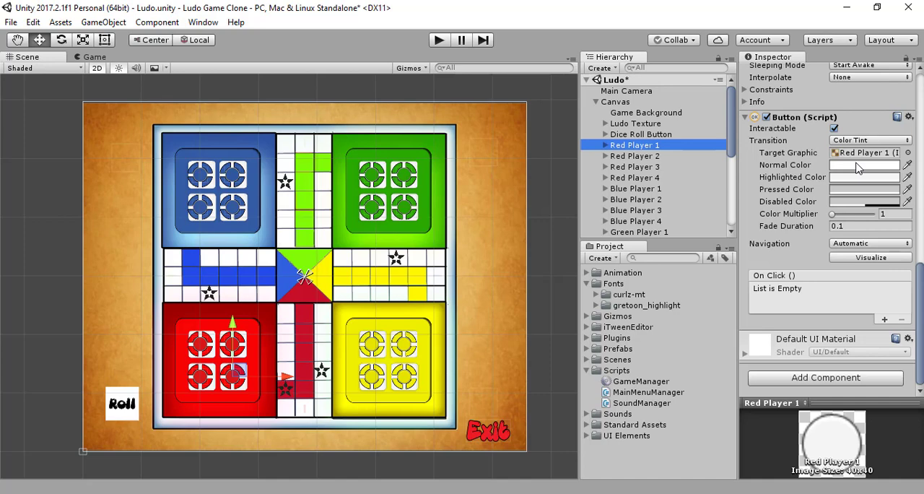
- Add a Button component to all player objects from Red Player 2 through Yellow Player 4 at once, deselect them and save the scene
{"action": "left_click", "coordinate": [639, 157]}
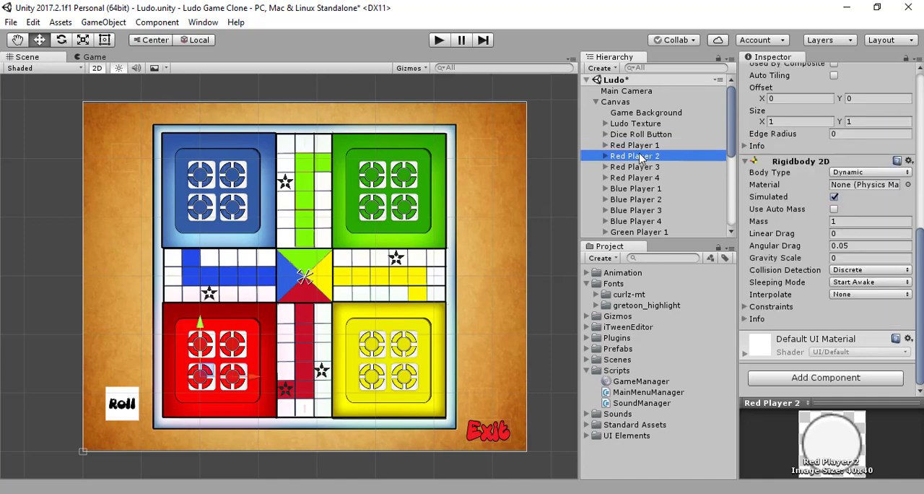
{"action": "scroll", "coordinate": [836, 182], "scroll_direction": "up", "scroll_amount": 8}
{"action": "scroll", "coordinate": [836, 182], "scroll_direction": "down", "scroll_amount": 5}
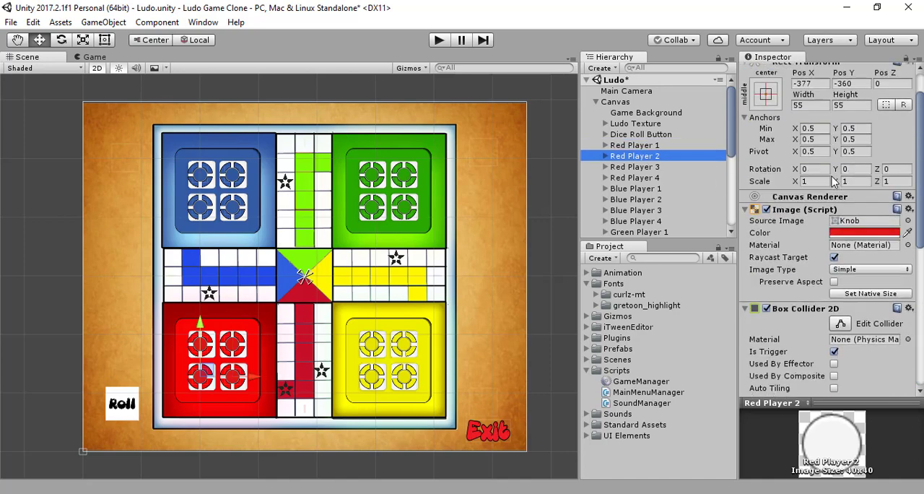
{"action": "scroll", "coordinate": [665, 180], "scroll_direction": "down", "scroll_amount": 5}
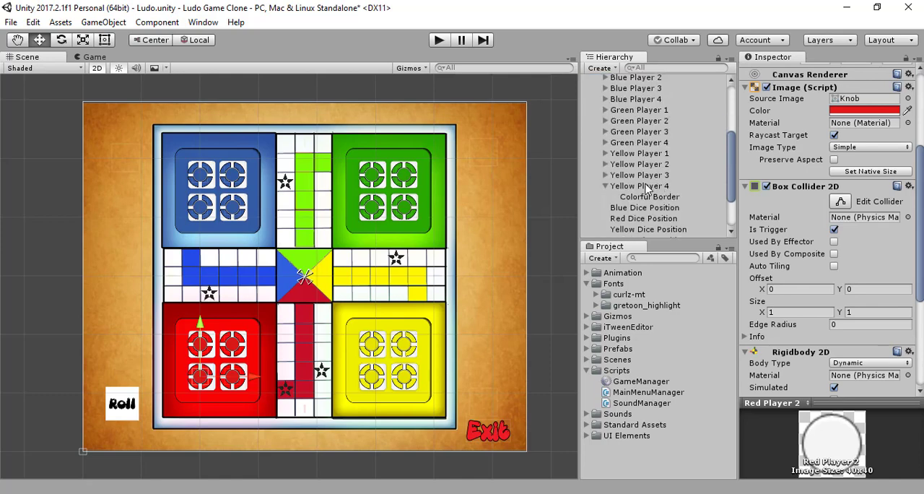
{"action": "left_click", "coordinate": [665, 182], "text": "shift"}
{"action": "scroll", "coordinate": [832, 325], "scroll_direction": "down", "scroll_amount": 3}
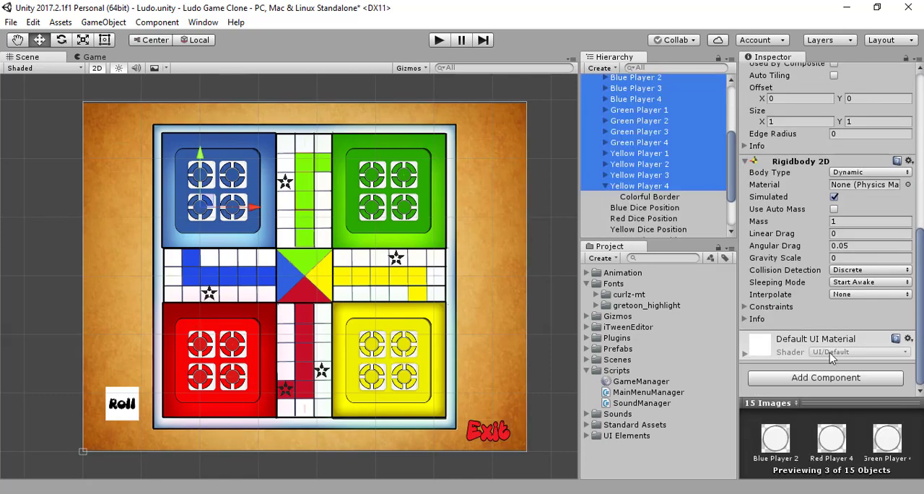
{"action": "left_click", "coordinate": [830, 377]}
{"action": "type", "text": "bu"}
{"action": "left_click", "coordinate": [775, 211]}
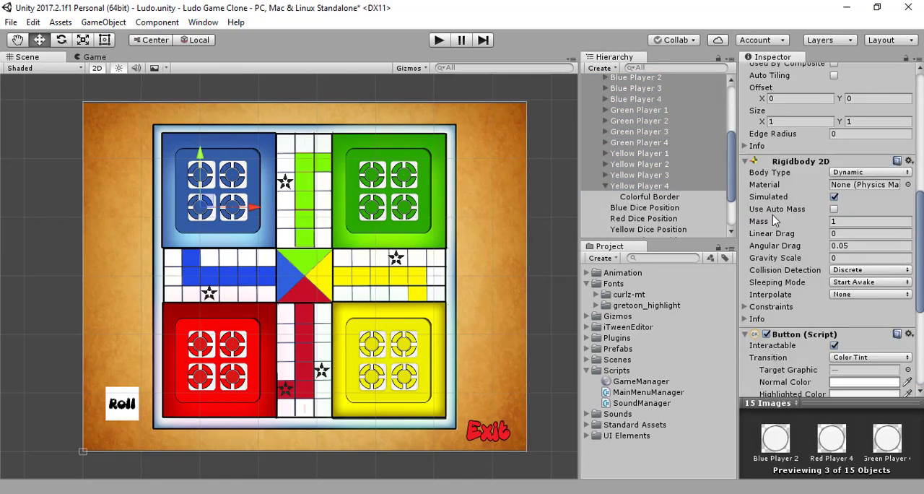
{"action": "scroll", "coordinate": [820, 291], "scroll_direction": "down", "scroll_amount": 5}
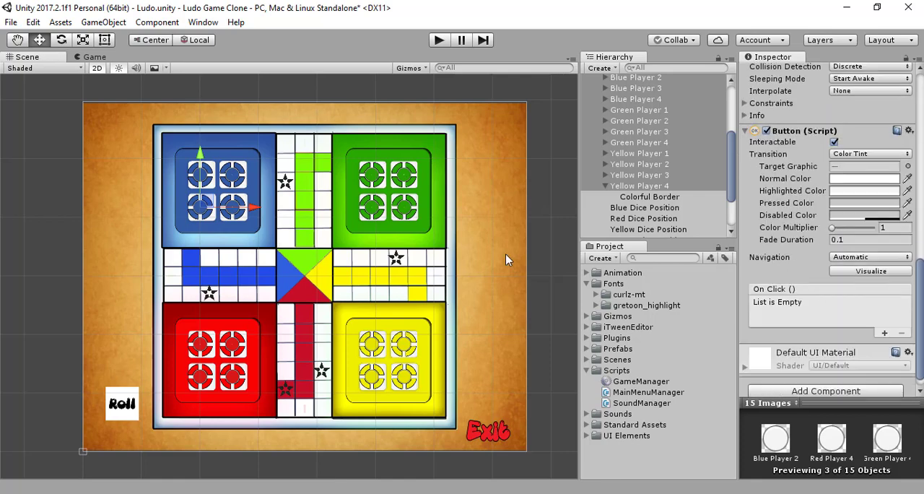
{"action": "left_click", "coordinate": [532, 237]}
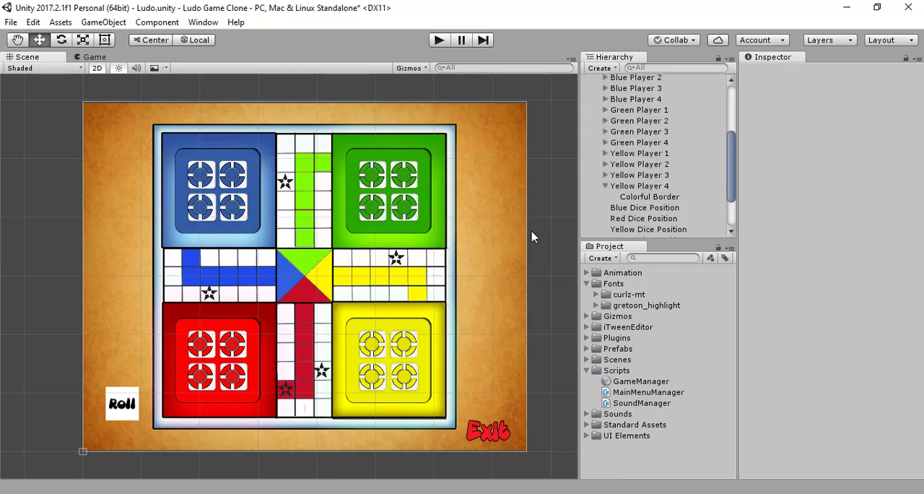
{"action": "scroll", "coordinate": [629, 229], "scroll_direction": "up", "scroll_amount": 4}
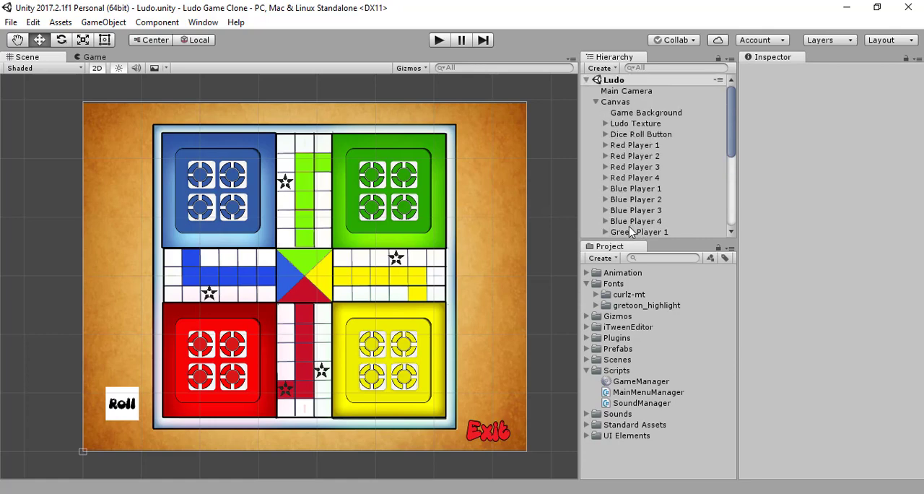
- Assign the Red Player 1 object to the Game Manager's Red Player 1 Button reference
{"action": "left_click", "coordinate": [637, 147]}
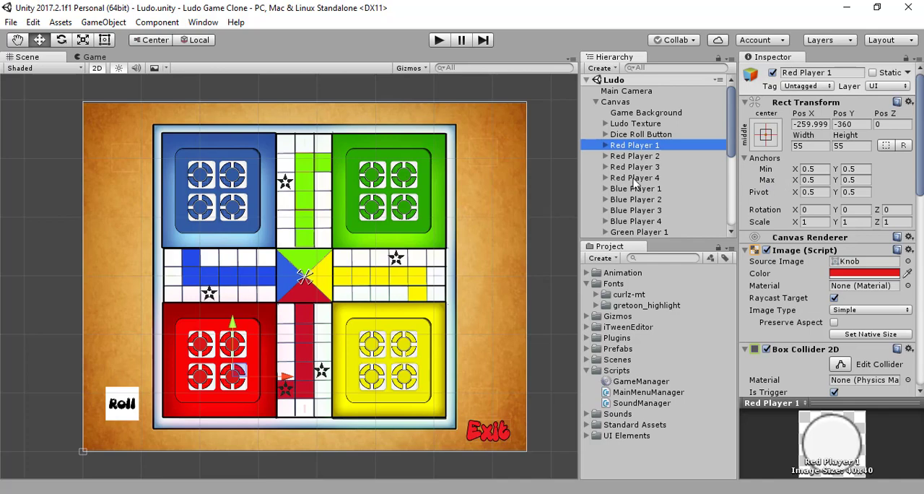
{"action": "scroll", "coordinate": [634, 184], "scroll_direction": "down", "scroll_amount": 3}
{"action": "scroll", "coordinate": [635, 184], "scroll_direction": "up", "scroll_amount": 3}
{"action": "scroll", "coordinate": [628, 204], "scroll_direction": "down", "scroll_amount": 5}
{"action": "left_click", "coordinate": [632, 234]}
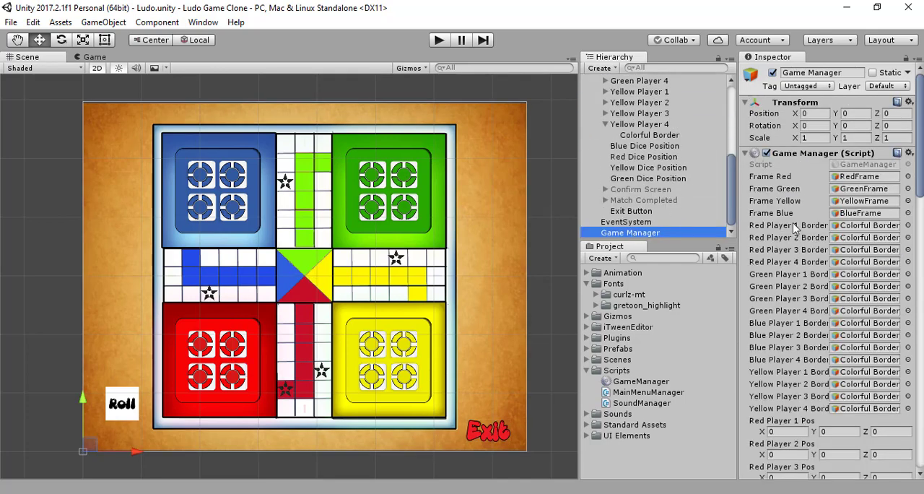
{"action": "scroll", "coordinate": [856, 249], "scroll_direction": "down", "scroll_amount": 15}
{"action": "scroll", "coordinate": [856, 249], "scroll_direction": "down", "scroll_amount": 5}
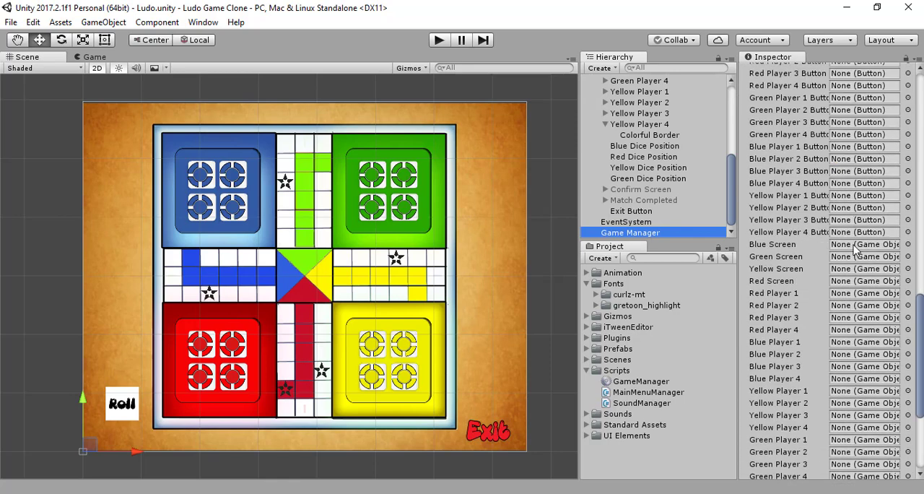
{"action": "scroll", "coordinate": [856, 249], "scroll_direction": "up", "scroll_amount": 5}
{"action": "scroll", "coordinate": [607, 176], "scroll_direction": "up", "scroll_amount": 4}
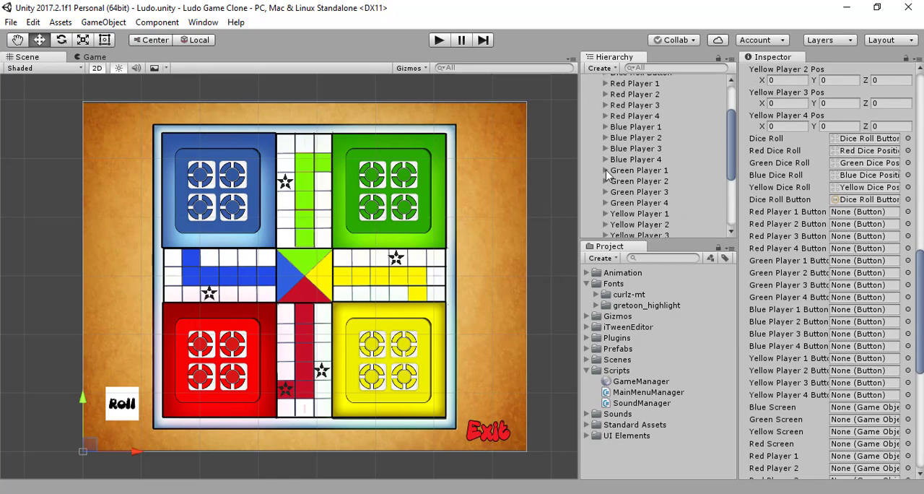
{"action": "scroll", "coordinate": [607, 175], "scroll_direction": "up", "scroll_amount": 2}
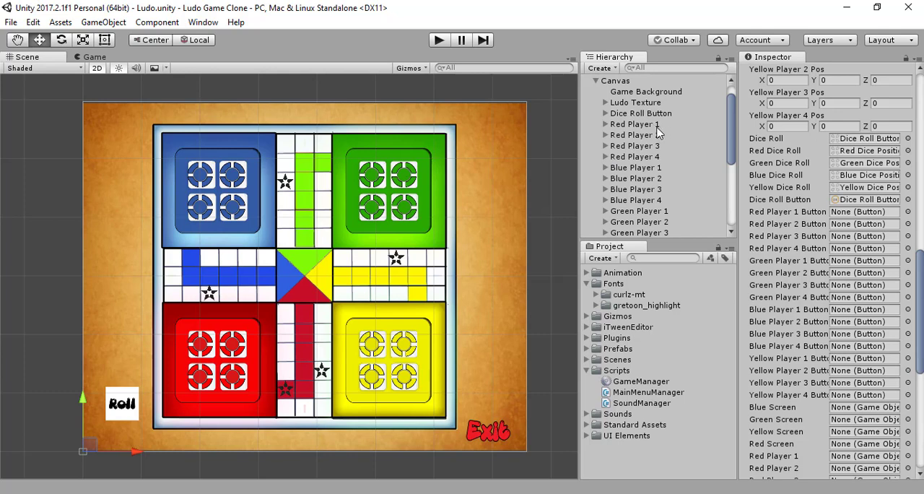
{"action": "left_click_drag", "start_coordinate": [636, 125], "coordinate": [864, 215]}
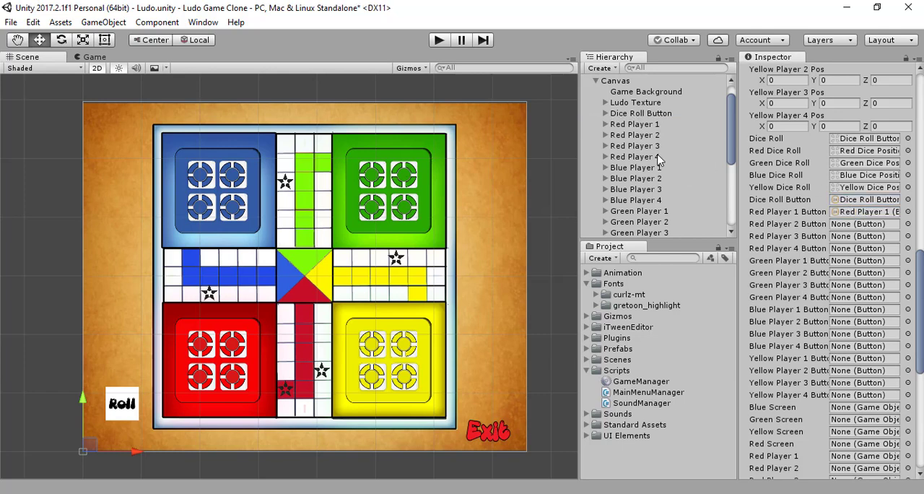
- Assign Red Player 2, 3 and 4 to the Game Manager's matching Red Player Button references
{"action": "left_click_drag", "start_coordinate": [647, 136], "coordinate": [856, 231]}
{"action": "left_click_drag", "start_coordinate": [614, 147], "coordinate": [866, 237]}
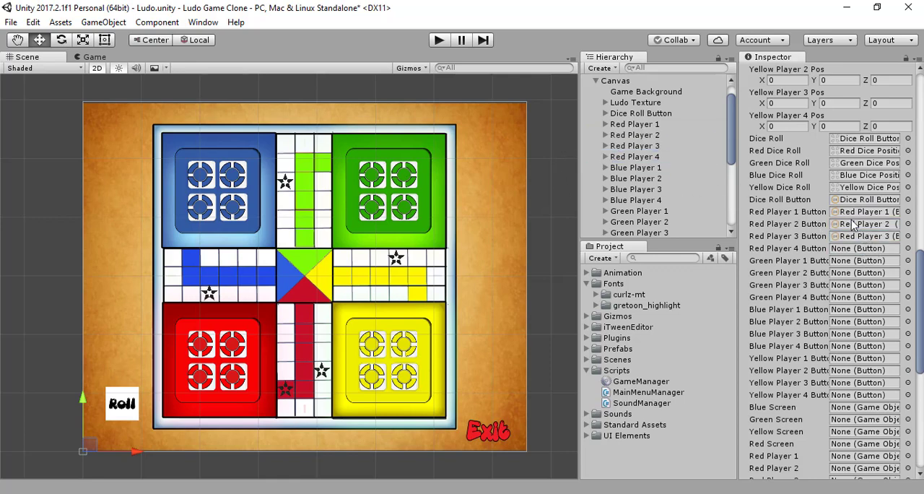
{"action": "scroll", "coordinate": [852, 223], "scroll_direction": "up", "scroll_amount": 10}
{"action": "scroll", "coordinate": [854, 225], "scroll_direction": "up", "scroll_amount": 5}
{"action": "scroll", "coordinate": [853, 224], "scroll_direction": "down", "scroll_amount": 15}
{"action": "left_click_drag", "start_coordinate": [625, 157], "coordinate": [869, 249]}
- Assign Green Player 1, 2, 3 and 4 to the Game Manager's matching Green Player Button references
{"action": "left_click_drag", "start_coordinate": [668, 213], "coordinate": [869, 263]}
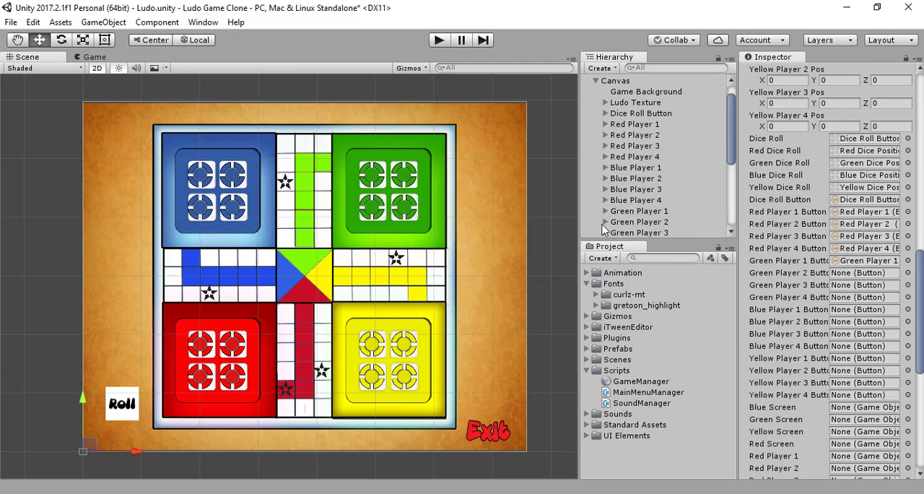
{"action": "left_click_drag", "start_coordinate": [636, 222], "coordinate": [867, 286]}
{"action": "left_click", "coordinate": [642, 223]}
{"action": "left_click_drag", "start_coordinate": [642, 226], "coordinate": [858, 298]}
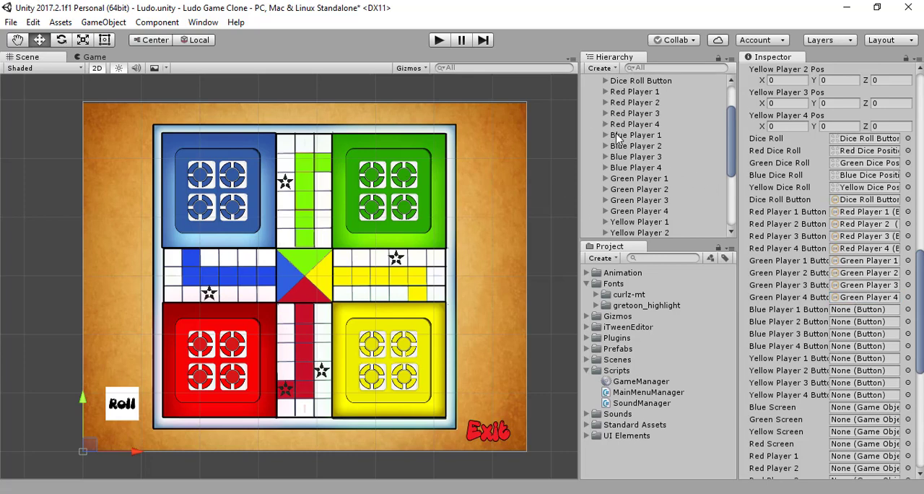
- Assign Blue Player 1, 2, 3 and 4 to the Game Manager's matching Blue Player Button references
{"action": "left_click_drag", "start_coordinate": [614, 136], "coordinate": [866, 312]}
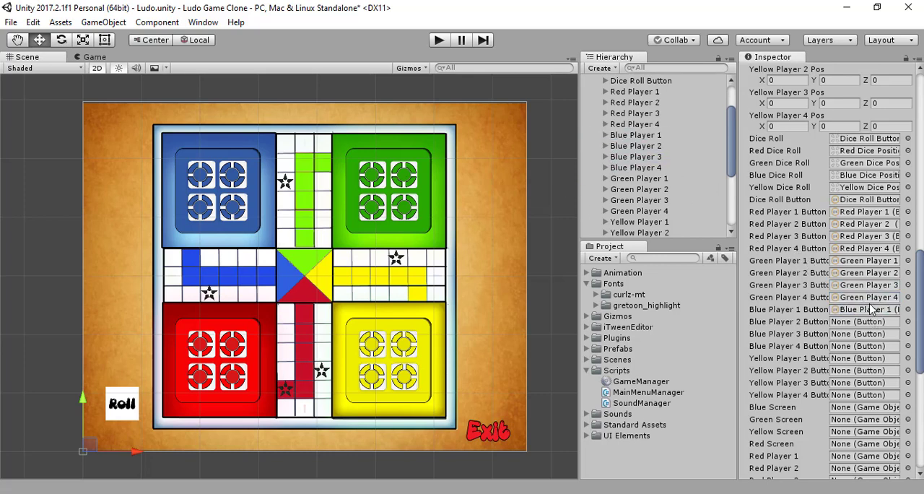
{"action": "left_click_drag", "start_coordinate": [628, 147], "coordinate": [867, 321]}
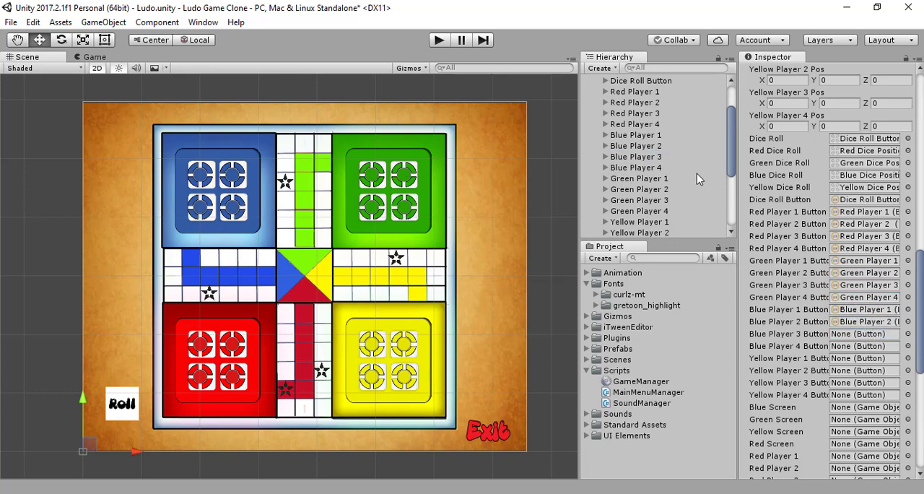
{"action": "left_click_drag", "start_coordinate": [662, 157], "coordinate": [860, 333]}
{"action": "left_click_drag", "start_coordinate": [636, 167], "coordinate": [858, 348]}
- Assign Yellow Player 1, 2, 3 and 4 to the Game Manager's matching Yellow Player Button references
{"action": "scroll", "coordinate": [671, 179], "scroll_direction": "down", "scroll_amount": 3}
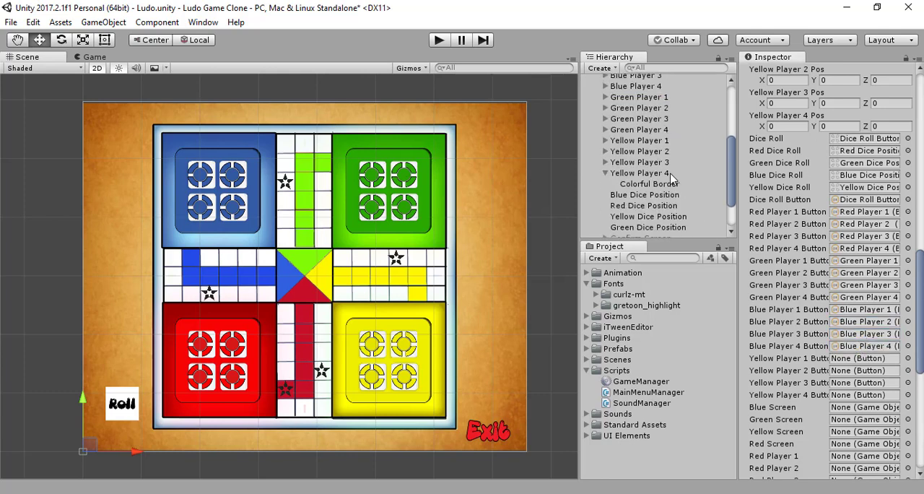
{"action": "left_click", "coordinate": [646, 143]}
{"action": "left_click_drag", "start_coordinate": [647, 144], "coordinate": [877, 358]}
{"action": "left_click_drag", "start_coordinate": [635, 151], "coordinate": [859, 378]}
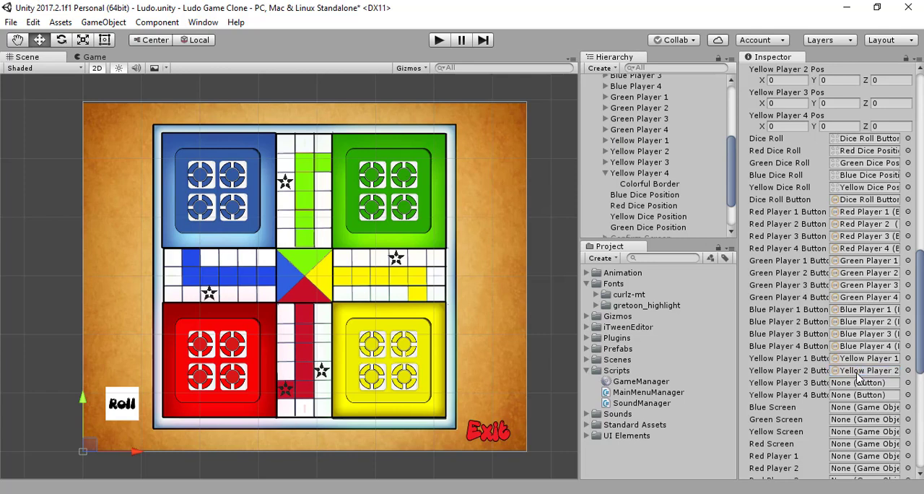
{"action": "left_click", "coordinate": [625, 163]}
{"action": "left_click_drag", "start_coordinate": [626, 163], "coordinate": [870, 382]}
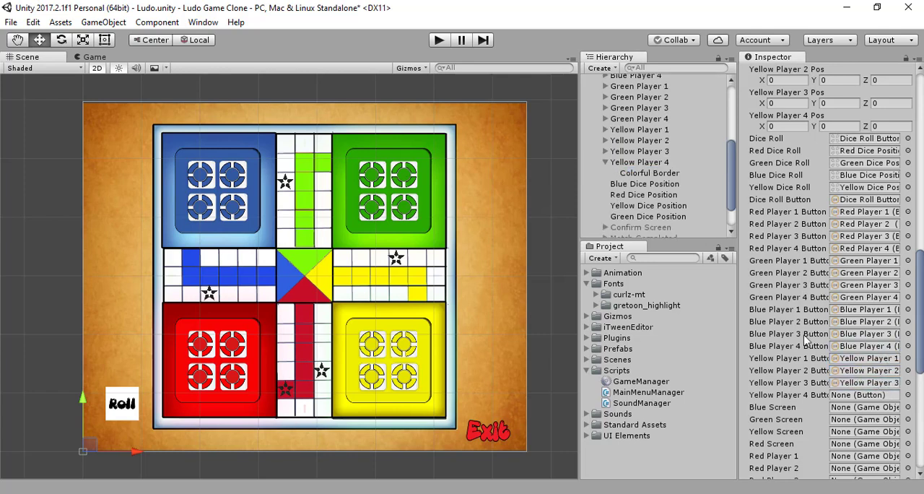
{"action": "left_click_drag", "start_coordinate": [639, 162], "coordinate": [867, 400]}
- Assign Ludo Texture's BlueWinningScreen, GreenWinningScreen, YellowWinningScreen and RedWinningScreen to the Game Manager's matching Blue, Green, Yellow and Red Screen references
{"action": "scroll", "coordinate": [634, 177], "scroll_direction": "up", "scroll_amount": 5}
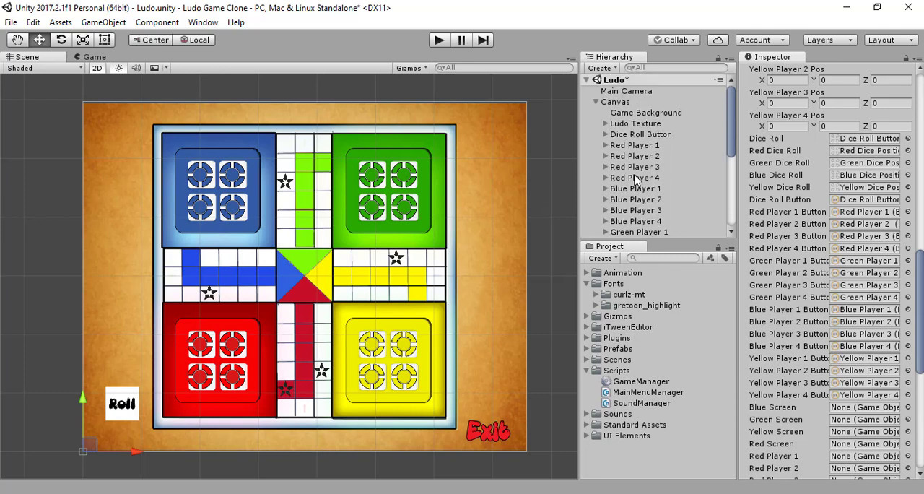
{"action": "left_click", "coordinate": [606, 125]}
{"action": "scroll", "coordinate": [637, 178], "scroll_direction": "down", "scroll_amount": 15}
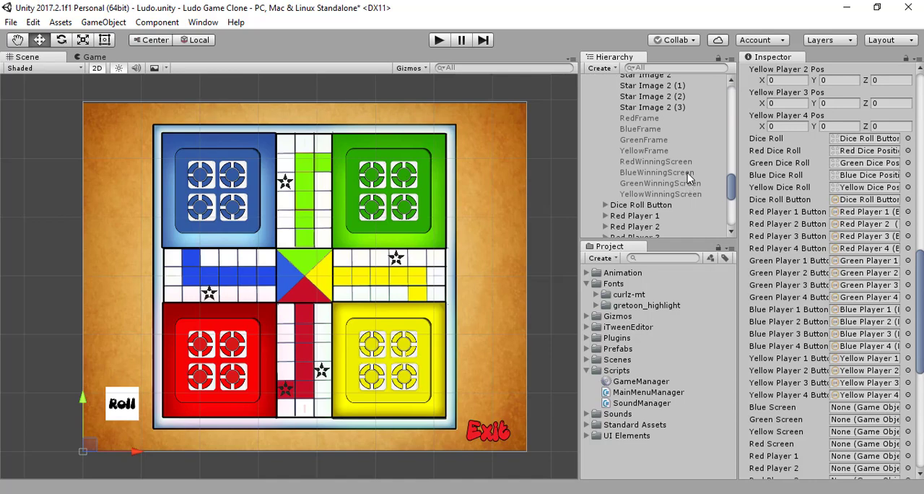
{"action": "scroll", "coordinate": [688, 177], "scroll_direction": "down", "scroll_amount": 2}
{"action": "scroll", "coordinate": [877, 307], "scroll_direction": "down", "scroll_amount": 5}
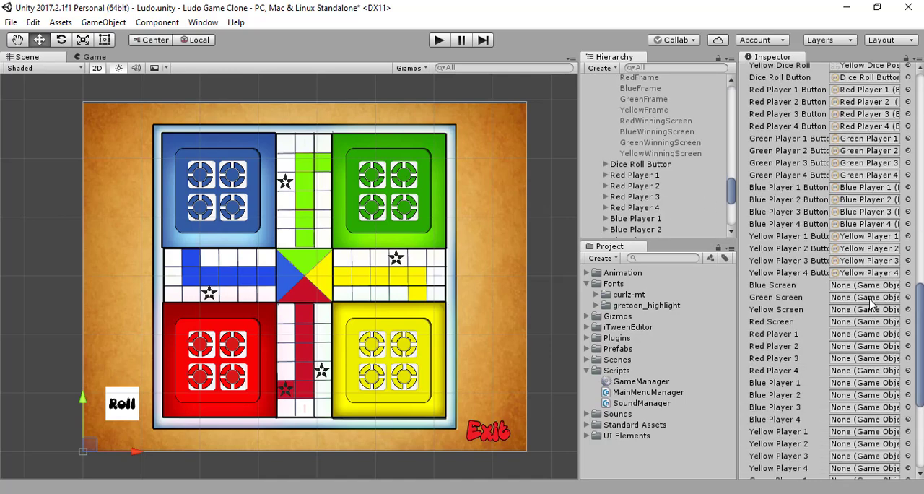
{"action": "left_click", "coordinate": [656, 132]}
{"action": "left_click_drag", "start_coordinate": [656, 131], "coordinate": [843, 293]}
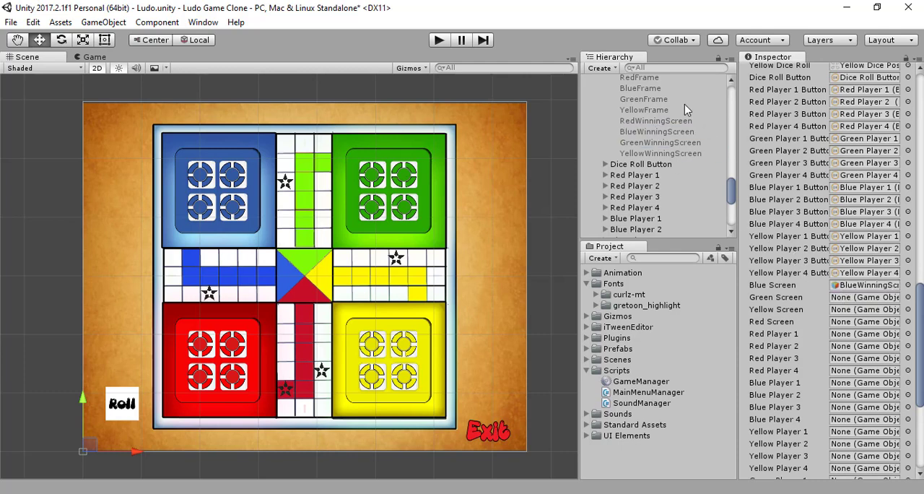
{"action": "left_click_drag", "start_coordinate": [660, 143], "coordinate": [859, 304]}
{"action": "left_click_drag", "start_coordinate": [668, 153], "coordinate": [873, 322]}
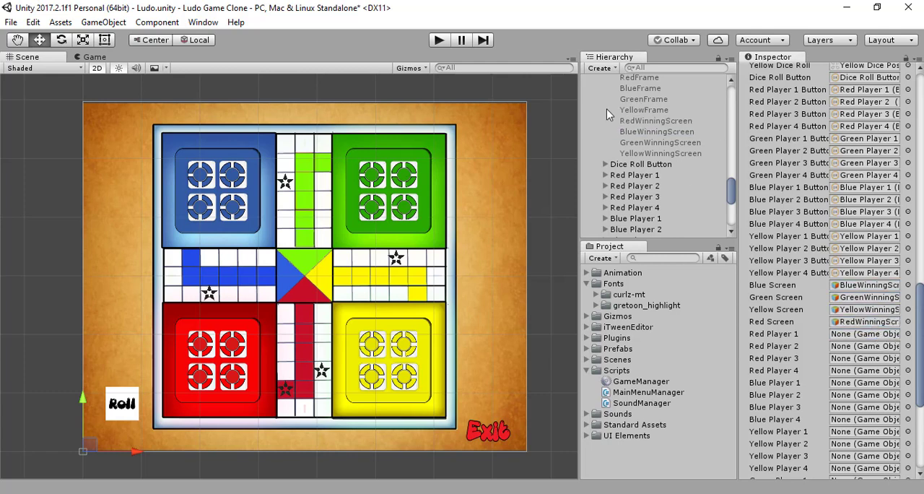
- Collapse Ludo Texture and assign Red Player 1, 2, 3 and 4 to the matching Red Player game object references
{"action": "scroll", "coordinate": [648, 132], "scroll_direction": "up", "scroll_amount": 3}
{"action": "scroll", "coordinate": [647, 132], "scroll_direction": "up", "scroll_amount": 15}
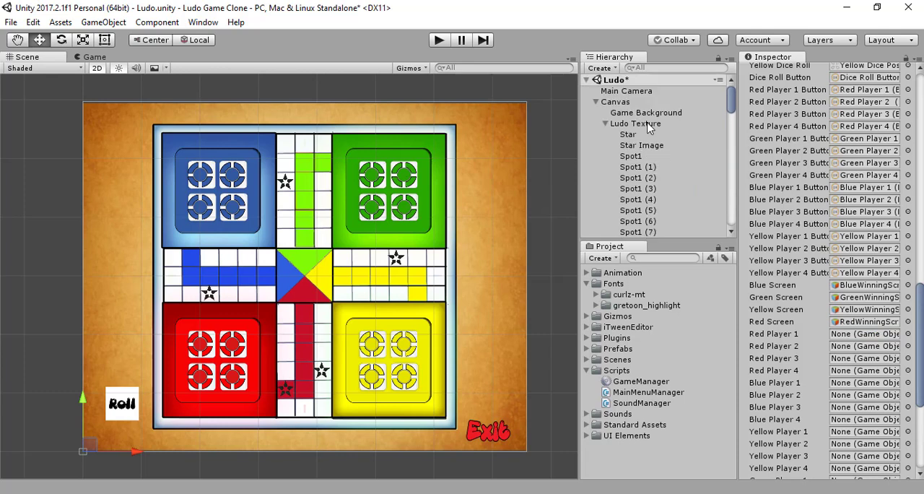
{"action": "left_click", "coordinate": [606, 123]}
{"action": "scroll", "coordinate": [639, 115], "scroll_direction": "down", "scroll_amount": 2}
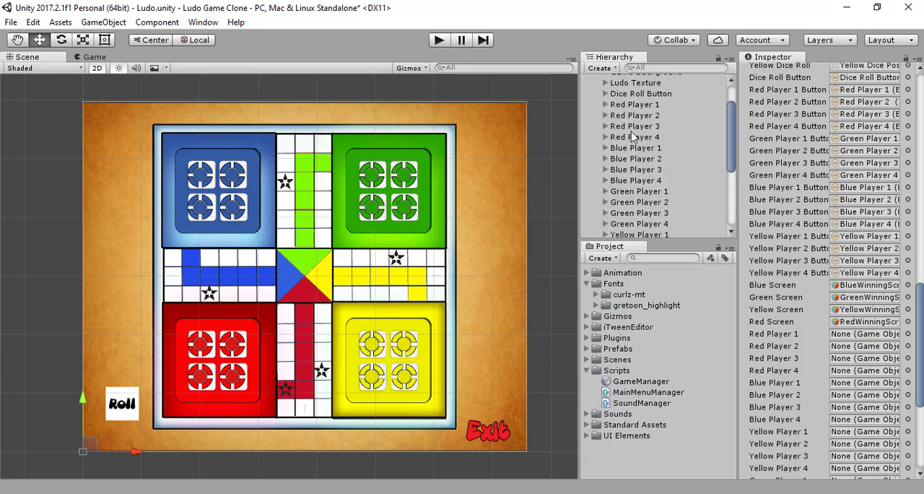
{"action": "scroll", "coordinate": [639, 112], "scroll_direction": "up", "scroll_amount": 2}
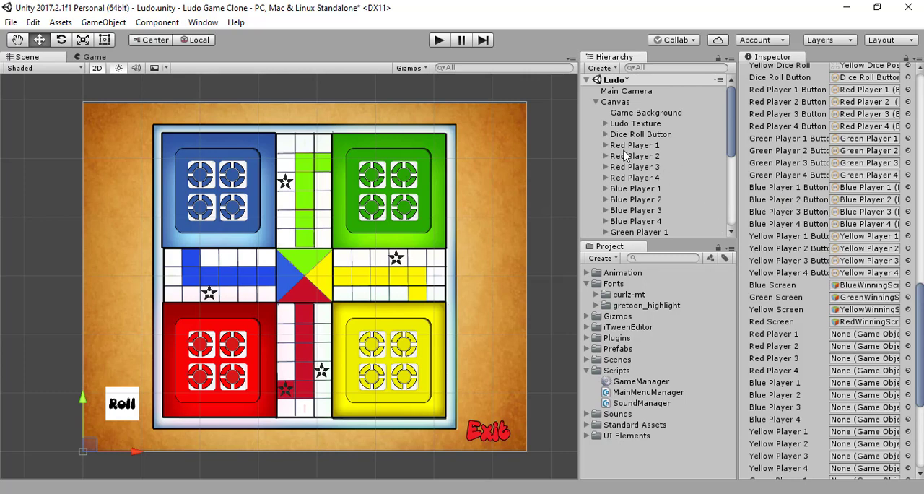
{"action": "left_click_drag", "start_coordinate": [616, 147], "coordinate": [852, 338]}
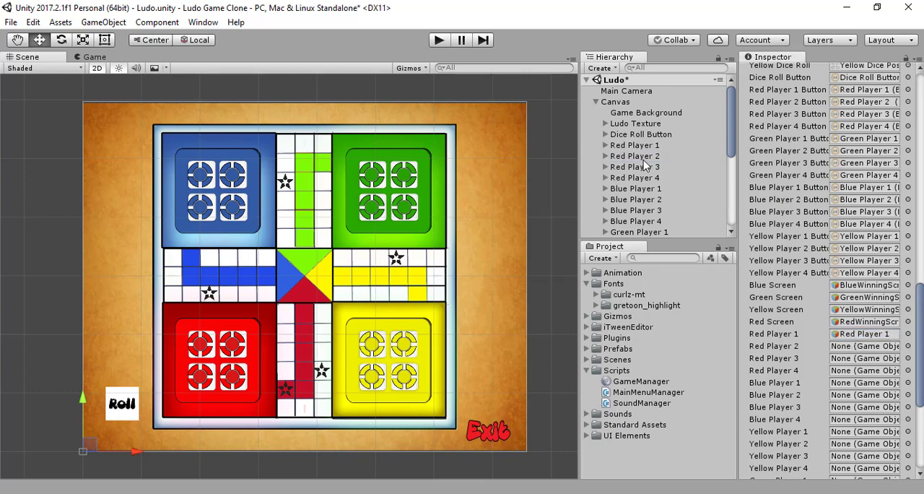
{"action": "left_click_drag", "start_coordinate": [639, 158], "coordinate": [861, 346]}
{"action": "left_click_drag", "start_coordinate": [630, 156], "coordinate": [856, 358]}
{"action": "left_click_drag", "start_coordinate": [612, 167], "coordinate": [846, 371]}
- Assign Blue Player 1, 2, 3 and 4 to the Game Manager's matching Blue Player game object references
{"action": "scroll", "coordinate": [642, 159], "scroll_direction": "down", "scroll_amount": 3}
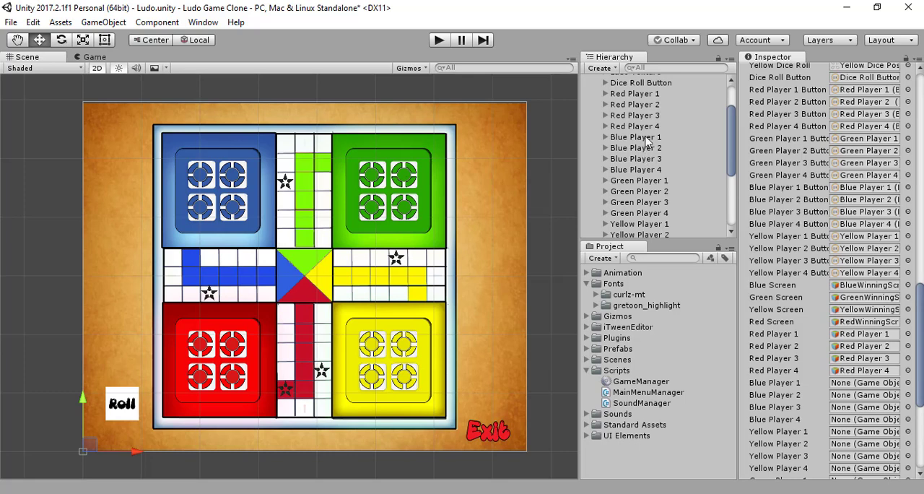
{"action": "left_click_drag", "start_coordinate": [645, 138], "coordinate": [872, 390]}
{"action": "left_click", "coordinate": [655, 148]}
{"action": "left_click_drag", "start_coordinate": [654, 149], "coordinate": [862, 401]}
{"action": "left_click_drag", "start_coordinate": [629, 160], "coordinate": [867, 408]}
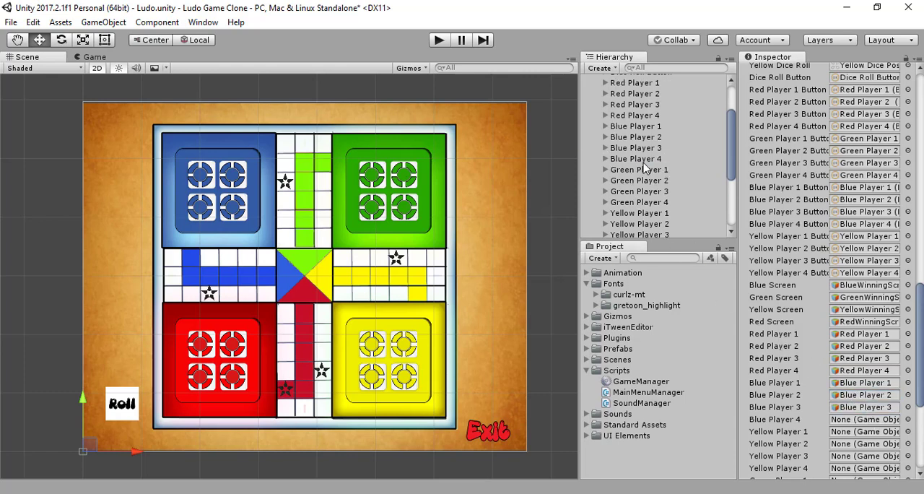
{"action": "left_click_drag", "start_coordinate": [644, 160], "coordinate": [856, 423]}
- Assign Yellow Player 1, 2, 3 and 4 to the matching Yellow Player game object references and collapse Yellow Player 4
{"action": "scroll", "coordinate": [638, 175], "scroll_direction": "down", "scroll_amount": 2}
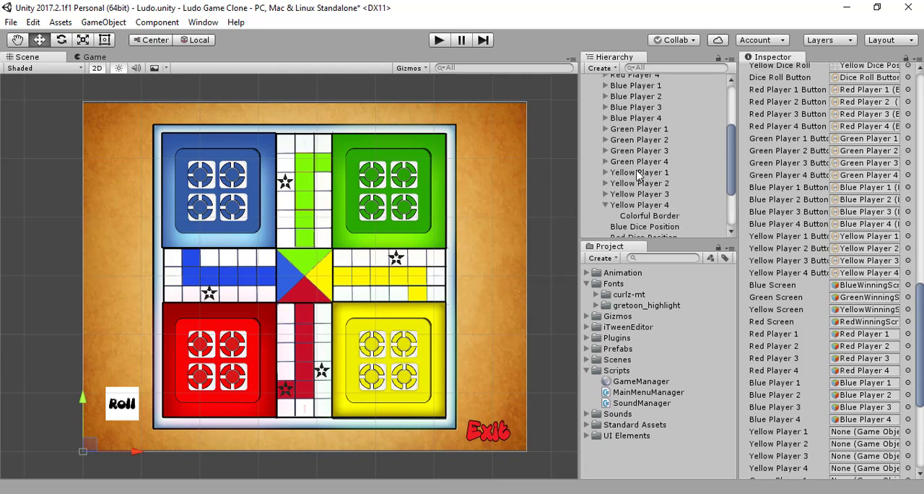
{"action": "left_click_drag", "start_coordinate": [638, 173], "coordinate": [890, 437]}
{"action": "left_click_drag", "start_coordinate": [630, 185], "coordinate": [882, 443]}
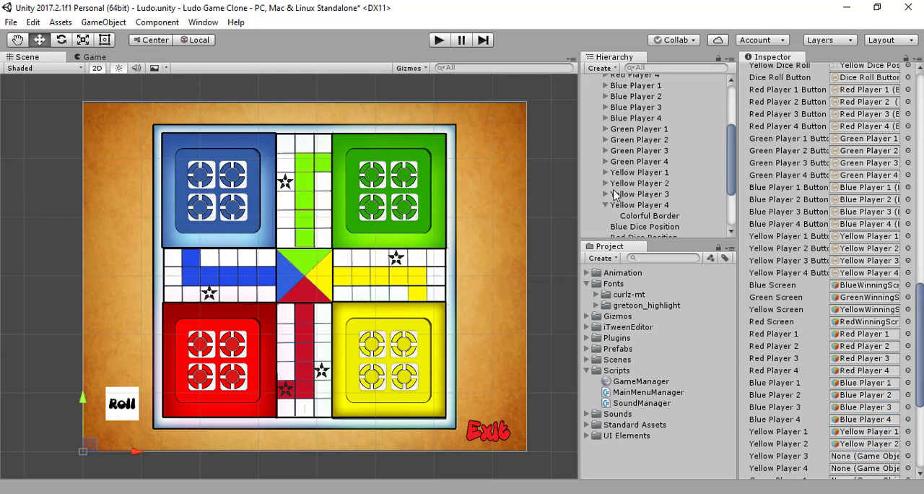
{"action": "left_click_drag", "start_coordinate": [615, 193], "coordinate": [863, 457]}
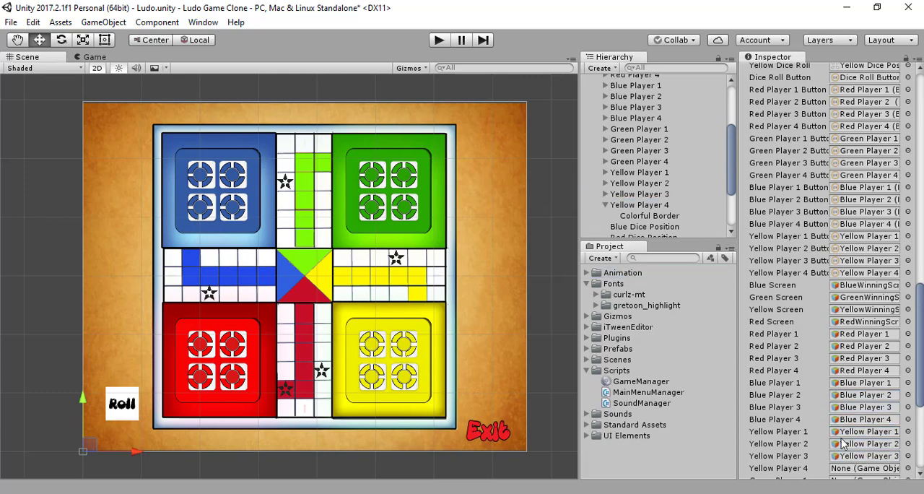
{"action": "left_click", "coordinate": [649, 206]}
{"action": "left_click_drag", "start_coordinate": [649, 206], "coordinate": [867, 468]}
{"action": "left_click", "coordinate": [605, 205]}
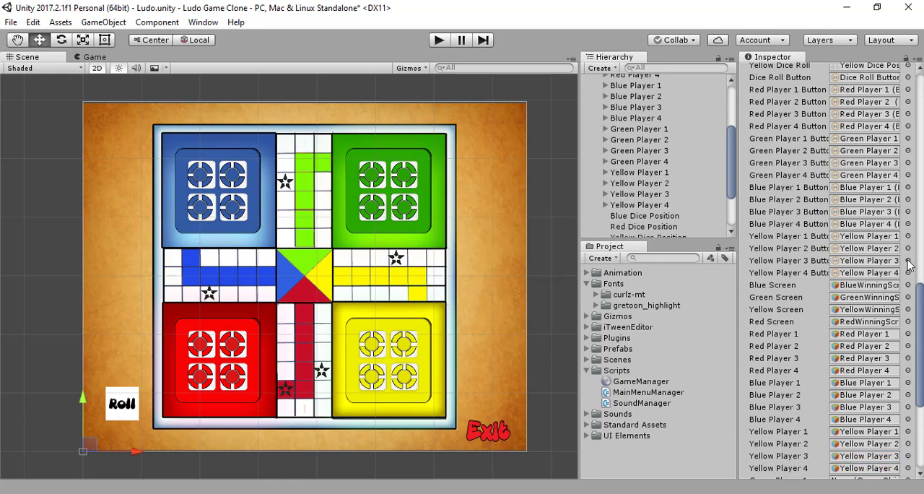
- Assign Green Player 1, 2, 3 and 4 to the Game Manager's matching Green Player game object references
{"action": "scroll", "coordinate": [909, 264], "scroll_direction": "down", "scroll_amount": 3}
{"action": "scroll", "coordinate": [909, 264], "scroll_direction": "down", "scroll_amount": 6}
{"action": "scroll", "coordinate": [724, 197], "scroll_direction": "up", "scroll_amount": 3}
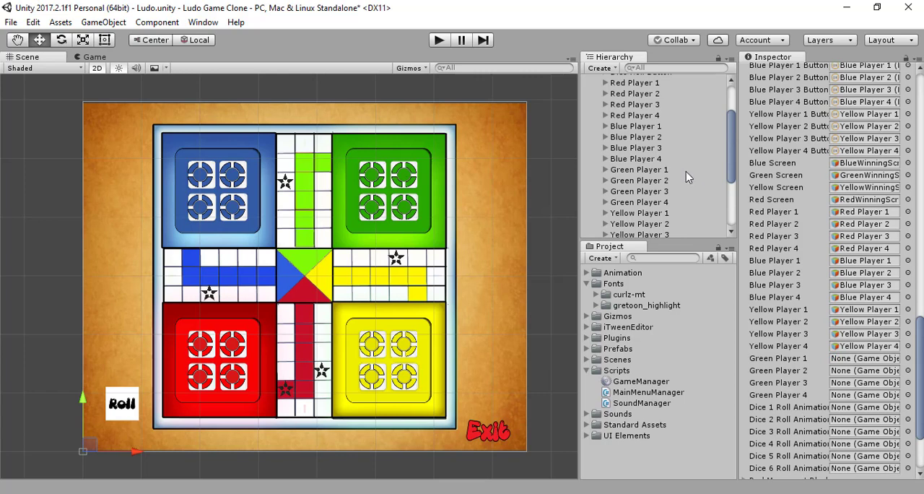
{"action": "left_click_drag", "start_coordinate": [666, 170], "coordinate": [843, 361]}
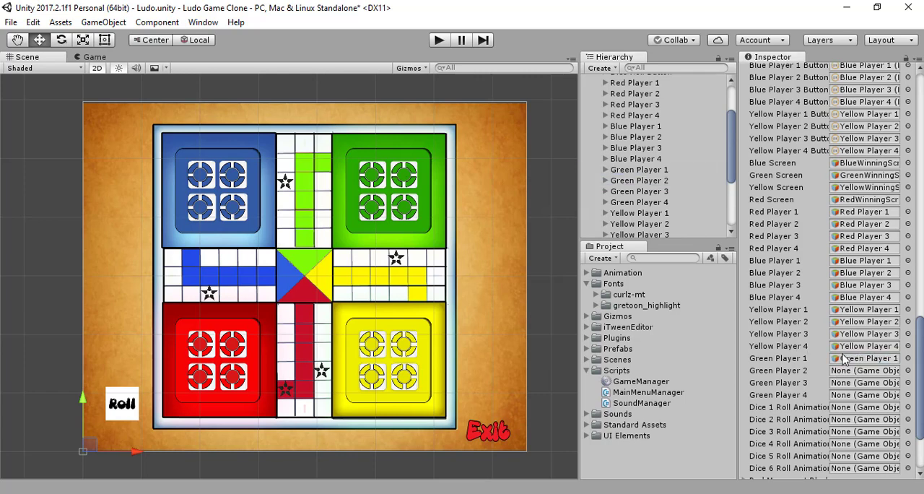
{"action": "left_click", "coordinate": [641, 182]}
{"action": "left_click_drag", "start_coordinate": [645, 189], "coordinate": [848, 371]}
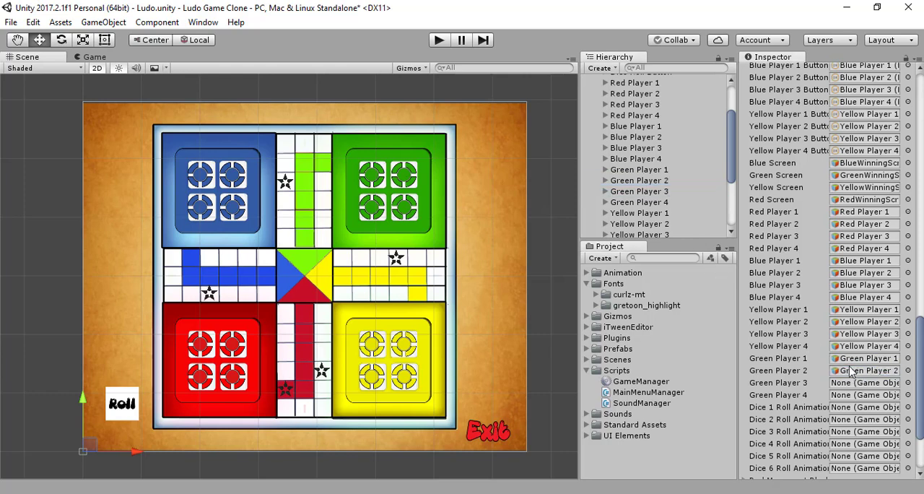
{"action": "left_click_drag", "start_coordinate": [639, 191], "coordinate": [859, 379]}
{"action": "left_click_drag", "start_coordinate": [645, 203], "coordinate": [871, 398]}
- Expand Dice Roll Button and assign its Dice 1 Animation object to the Game Manager's Dice 1 Roll Animation reference
{"action": "scroll", "coordinate": [856, 354], "scroll_direction": "down", "scroll_amount": 3}
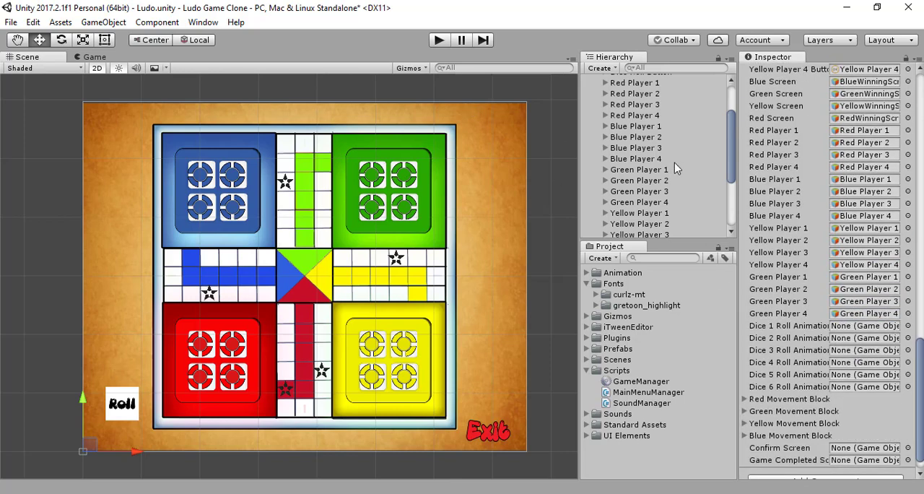
{"action": "scroll", "coordinate": [674, 163], "scroll_direction": "up", "scroll_amount": 3}
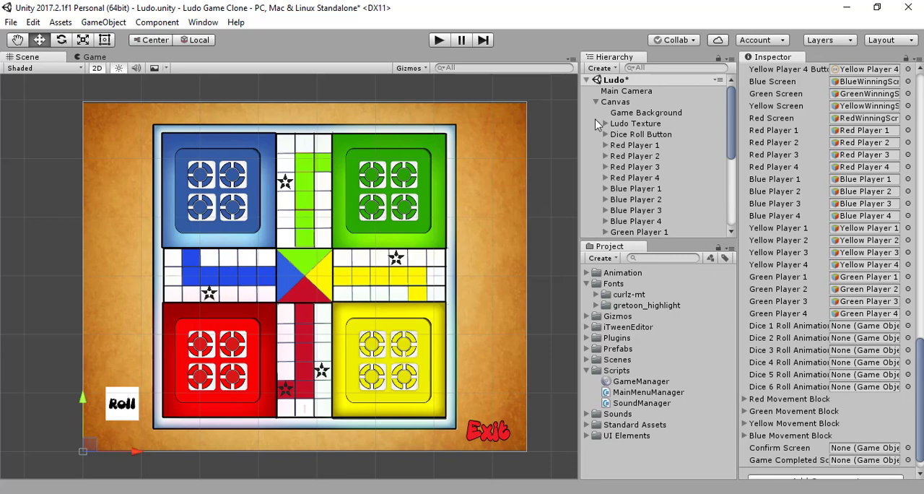
{"action": "left_click", "coordinate": [605, 135]}
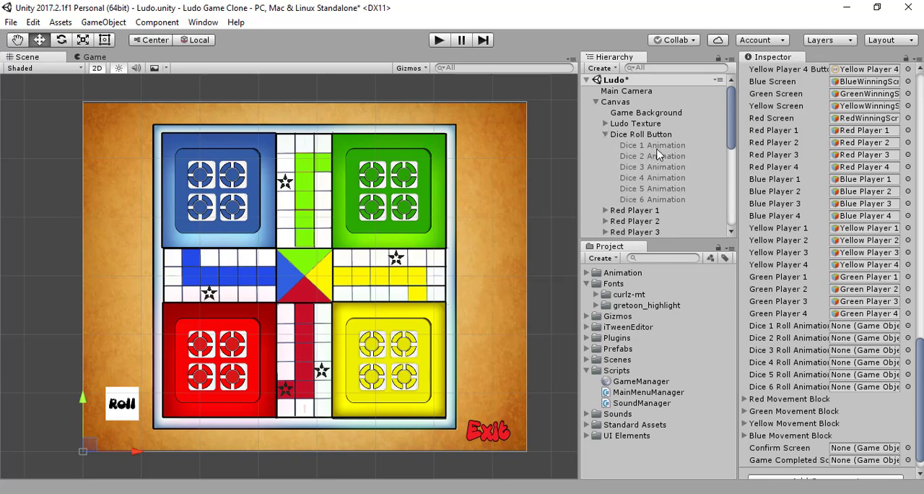
{"action": "left_click", "coordinate": [656, 146]}
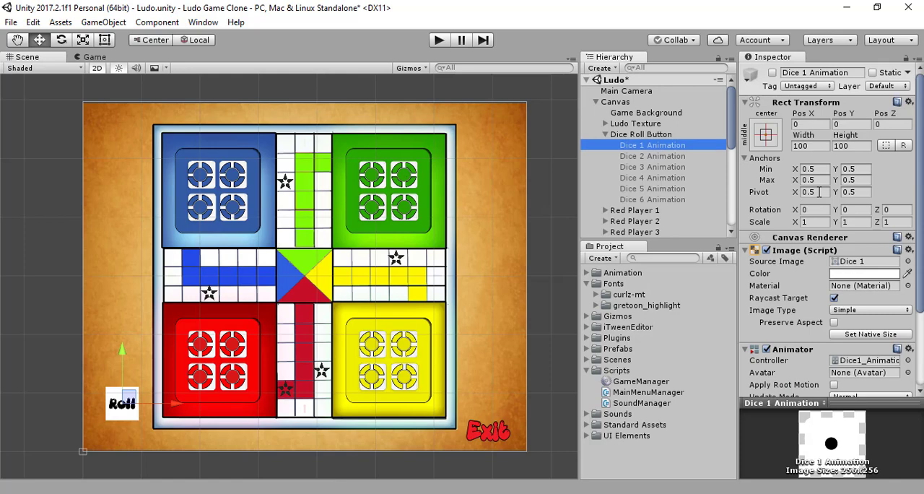
{"action": "scroll", "coordinate": [667, 145], "scroll_direction": "down", "scroll_amount": 7}
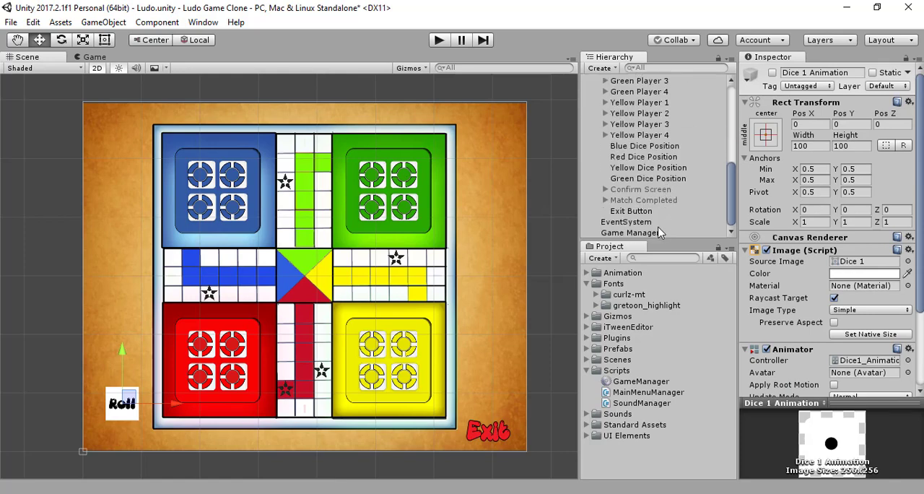
{"action": "left_click", "coordinate": [659, 232]}
{"action": "scroll", "coordinate": [838, 196], "scroll_direction": "down", "scroll_amount": 15}
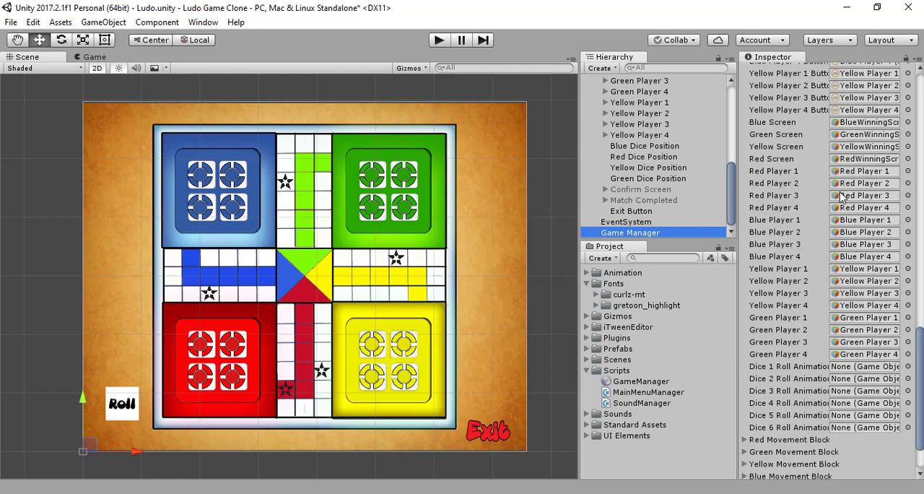
{"action": "scroll", "coordinate": [663, 151], "scroll_direction": "up", "scroll_amount": 7}
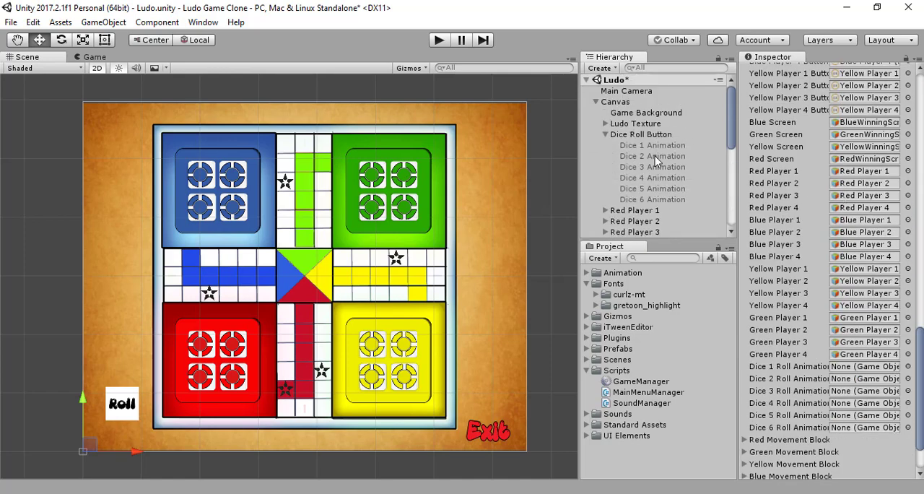
{"action": "left_click", "coordinate": [663, 146]}
{"action": "left_click_drag", "start_coordinate": [663, 146], "coordinate": [883, 366]}
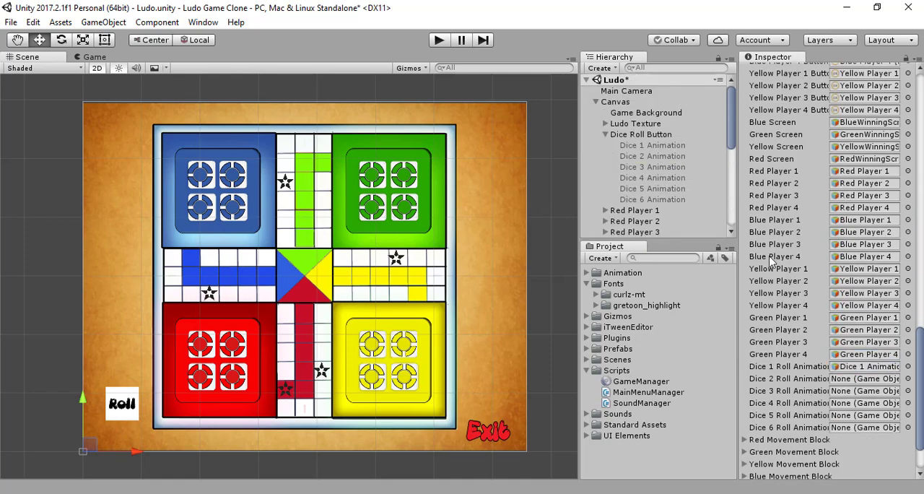
- Assign Dice 2, 3, 4, 5 and 6 Animation to the Game Manager's matching Dice Roll Animation references
{"action": "left_click_drag", "start_coordinate": [668, 156], "coordinate": [859, 379]}
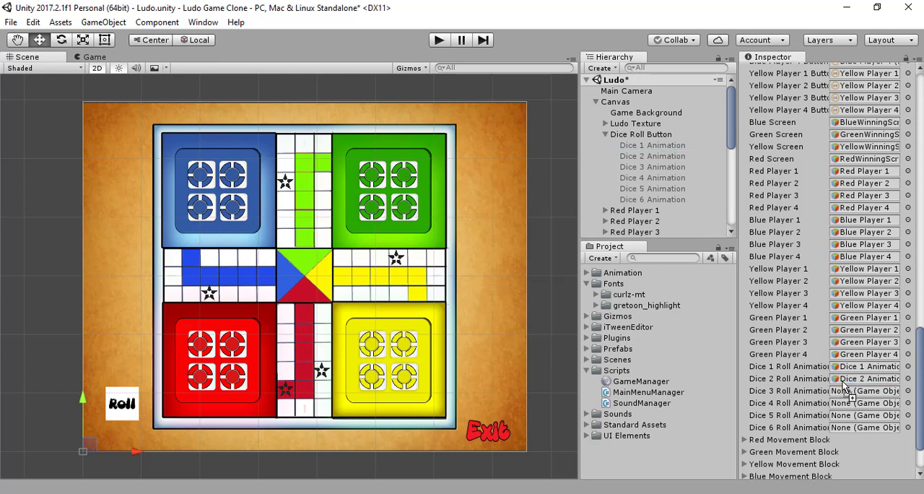
{"action": "left_click_drag", "start_coordinate": [663, 167], "coordinate": [887, 395]}
{"action": "left_click_drag", "start_coordinate": [658, 177], "coordinate": [872, 404]}
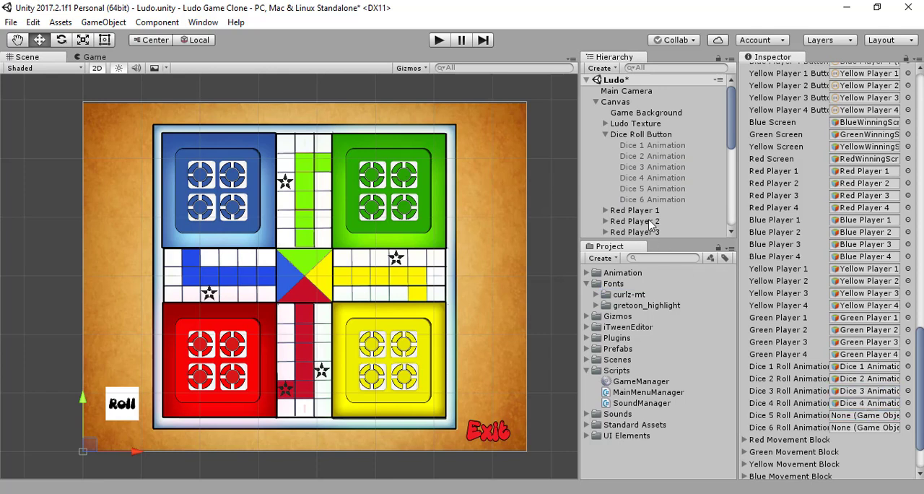
{"action": "left_click", "coordinate": [652, 191]}
{"action": "left_click_drag", "start_coordinate": [653, 191], "coordinate": [879, 417]}
{"action": "left_click_drag", "start_coordinate": [659, 188], "coordinate": [870, 428]}
- Assign the Confirm Screen object to the Confirm Screen reference and Match Completed to the Game Completed Screen reference
{"action": "scroll", "coordinate": [896, 410], "scroll_direction": "down", "scroll_amount": 3}
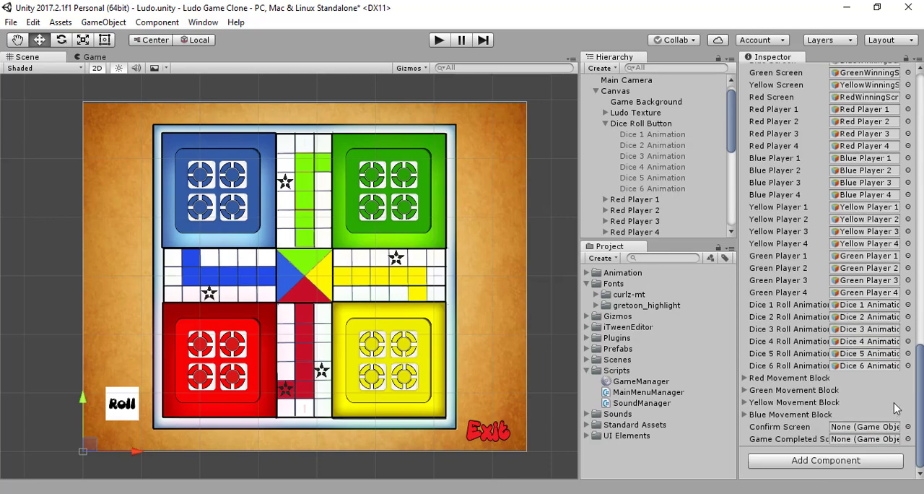
{"action": "scroll", "coordinate": [654, 206], "scroll_direction": "down", "scroll_amount": 3}
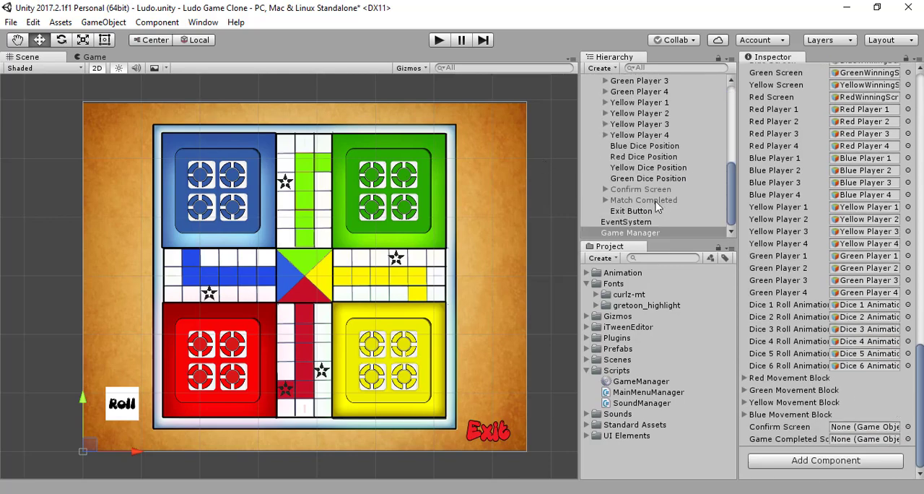
{"action": "left_click_drag", "start_coordinate": [643, 200], "coordinate": [869, 428]}
{"action": "left_click_drag", "start_coordinate": [628, 203], "coordinate": [858, 438]}
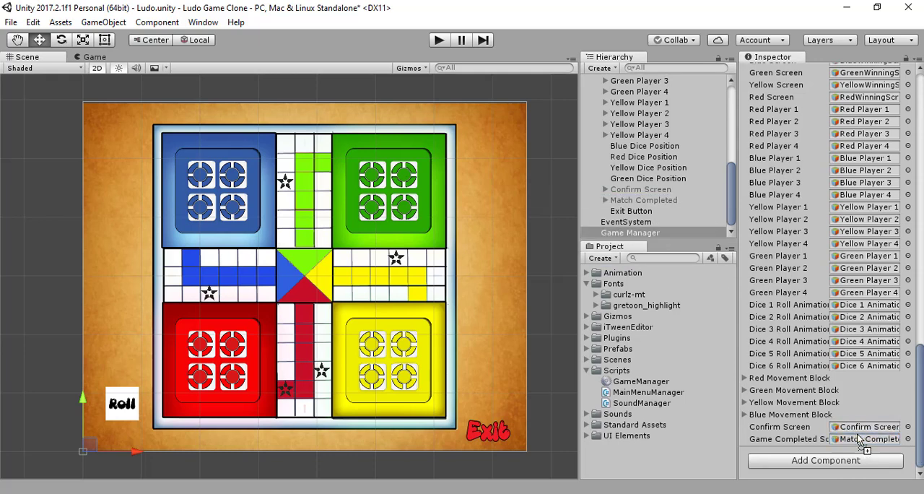
- Save the Ludo scene
{"action": "left_click", "coordinate": [744, 378]}
{"action": "left_click", "coordinate": [744, 378]}
{"action": "key", "text": "ctrl+s"}
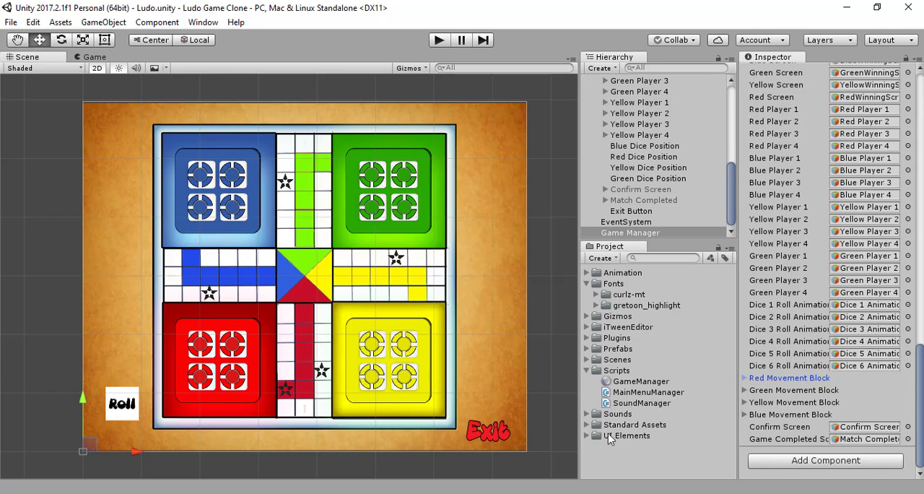
{"action": "left_click", "coordinate": [499, 493]}
{"action": "left_click", "coordinate": [888, 468]}
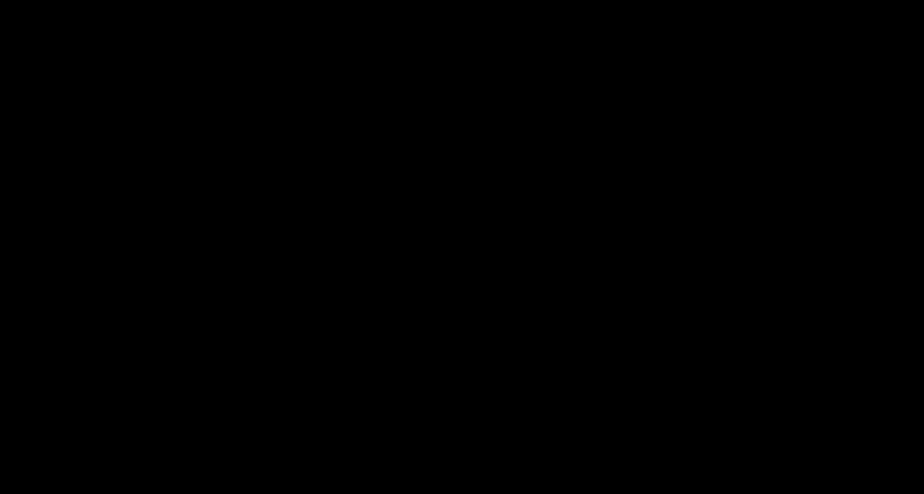